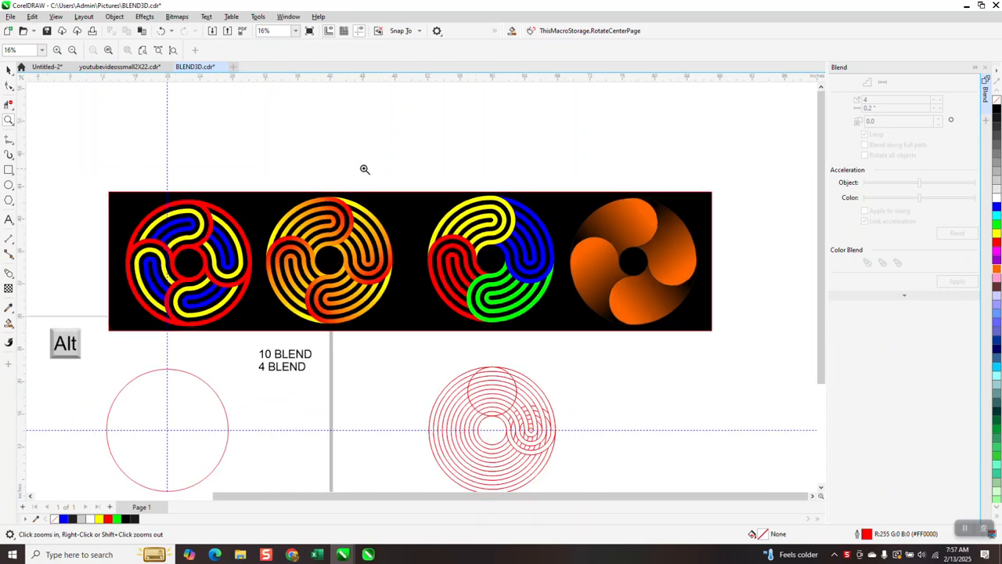
# Delete the large red circle at the guideline intersection on the page.
pyautogui.scroll(-1, 365, 168)
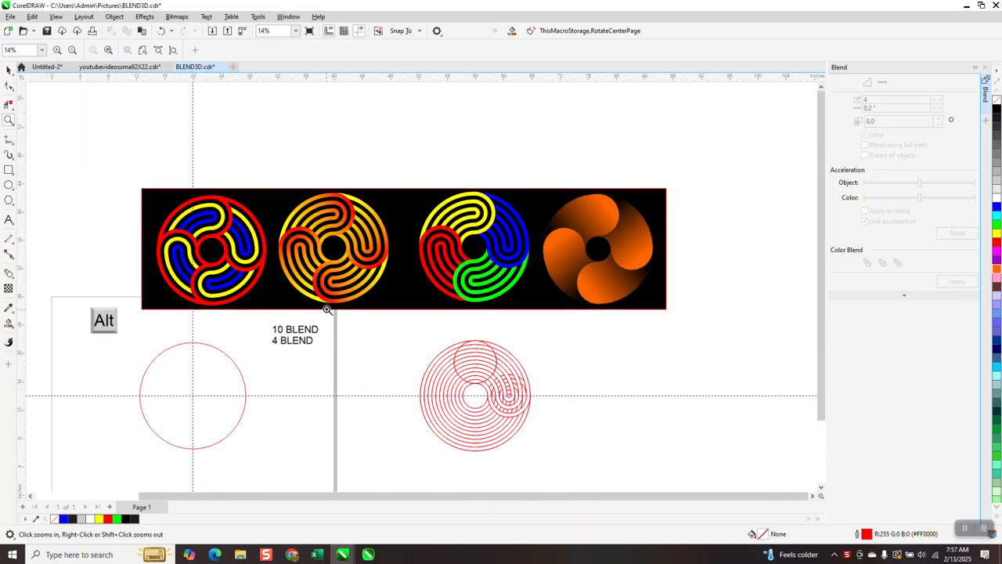
pyautogui.scroll(-1, 325, 318)
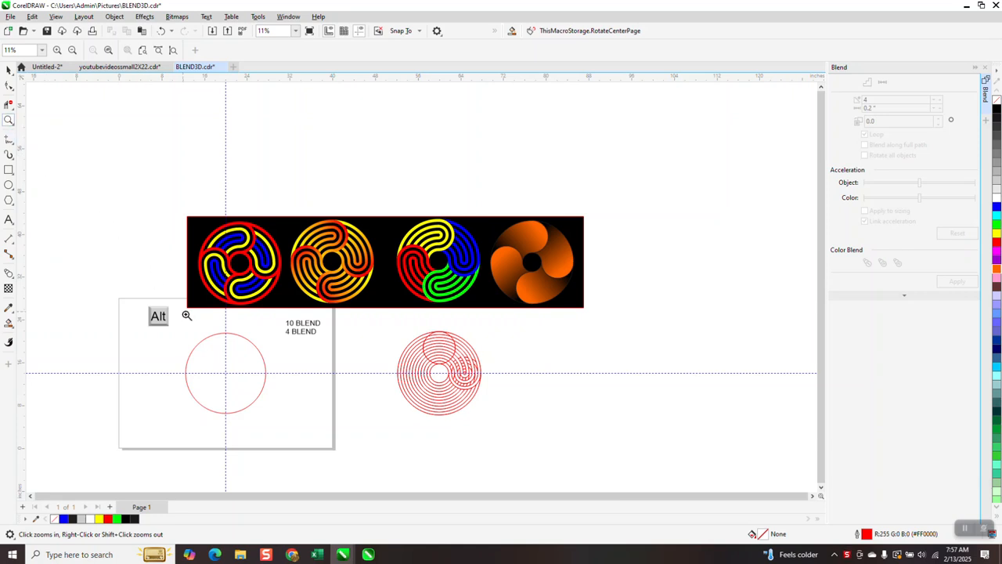
pyautogui.click(8, 71)
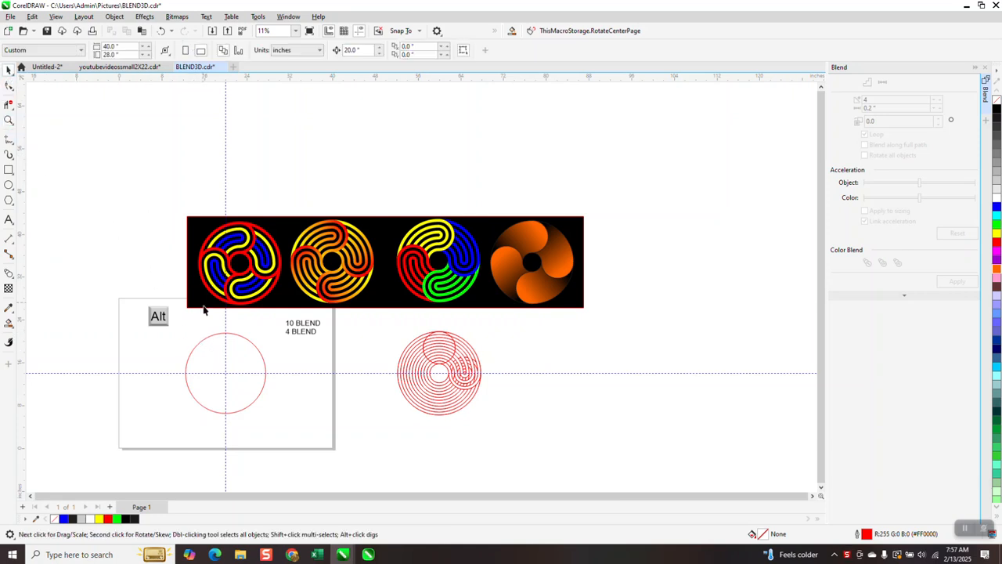
pyautogui.click(212, 337)
pyautogui.press('Delete')
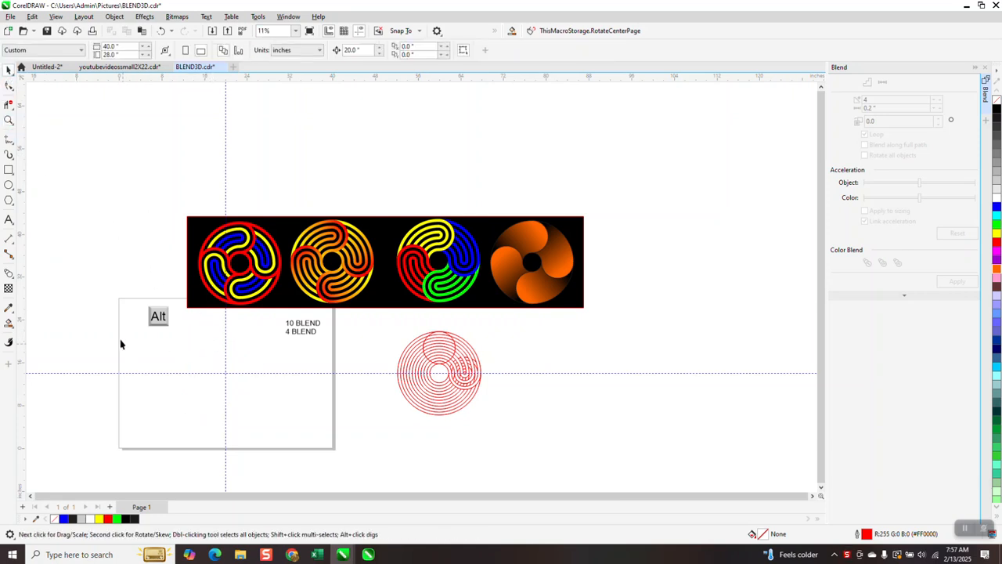
# Draw a circle about 12.6 inches in diameter near the middle of the page.
pyautogui.click(9, 119)
pyautogui.moveTo(99, 296); pyautogui.dragTo(450, 456)
pyautogui.click(8, 185)
pyautogui.moveTo(404, 237); pyautogui.dragTo(253, 350)
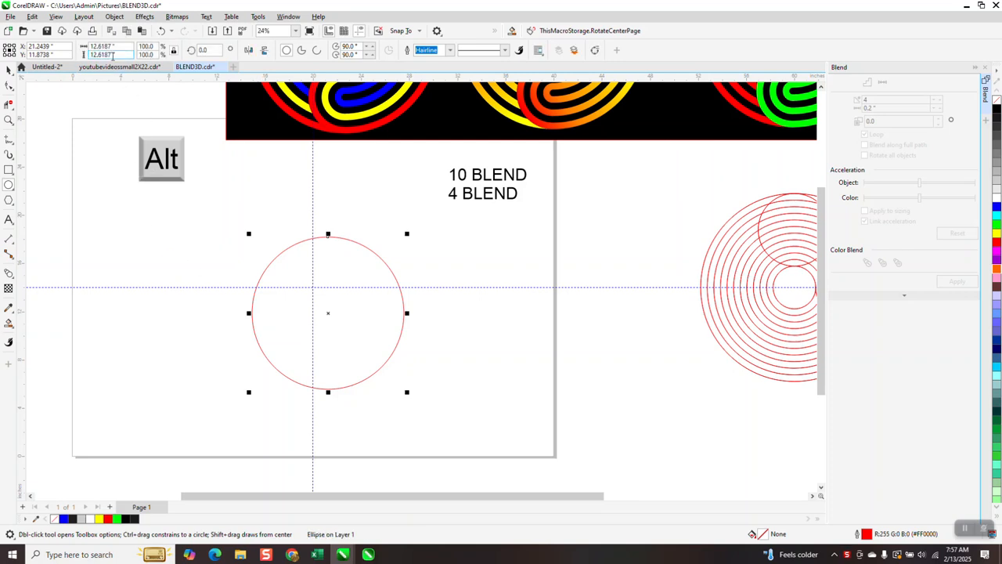
# Set the circle's diameter to 15 inches and centre it on the page.
pyautogui.click(123, 46)
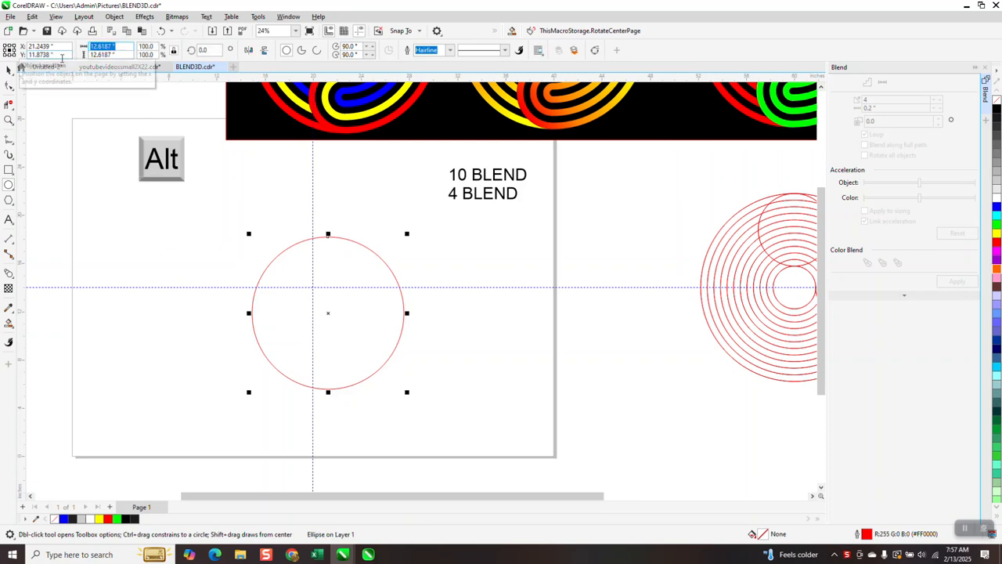
pyautogui.write('15')
pyautogui.press('Return')
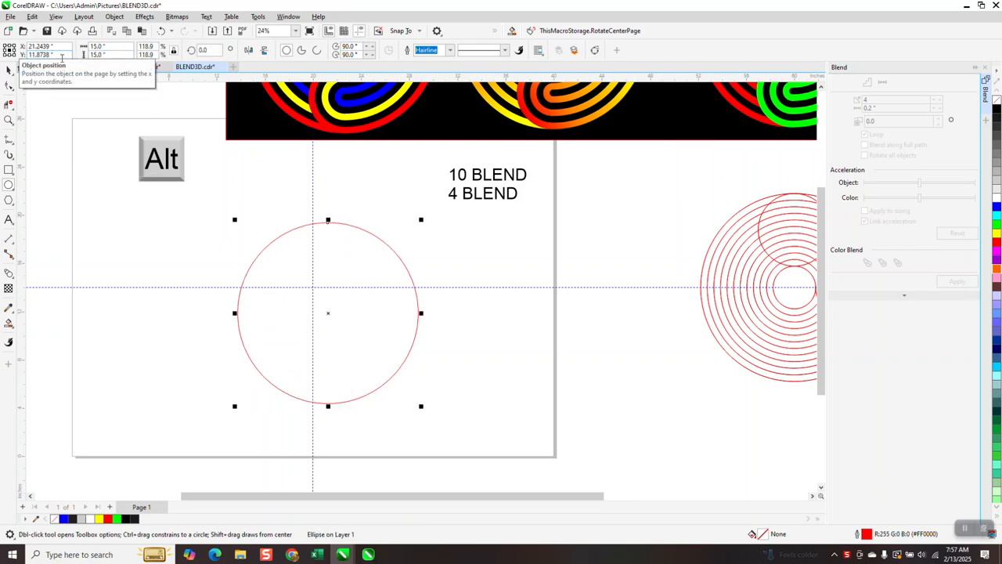
pyautogui.press('p')
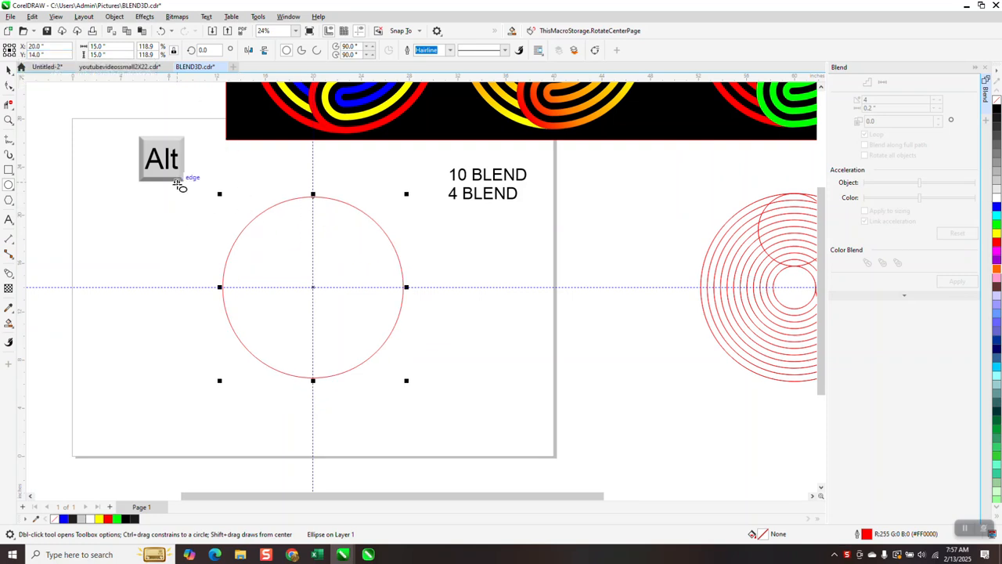
# Make a scaled-down concentric copy of the circle, about 3.8 inches in diameter.
pyautogui.click(8, 70)
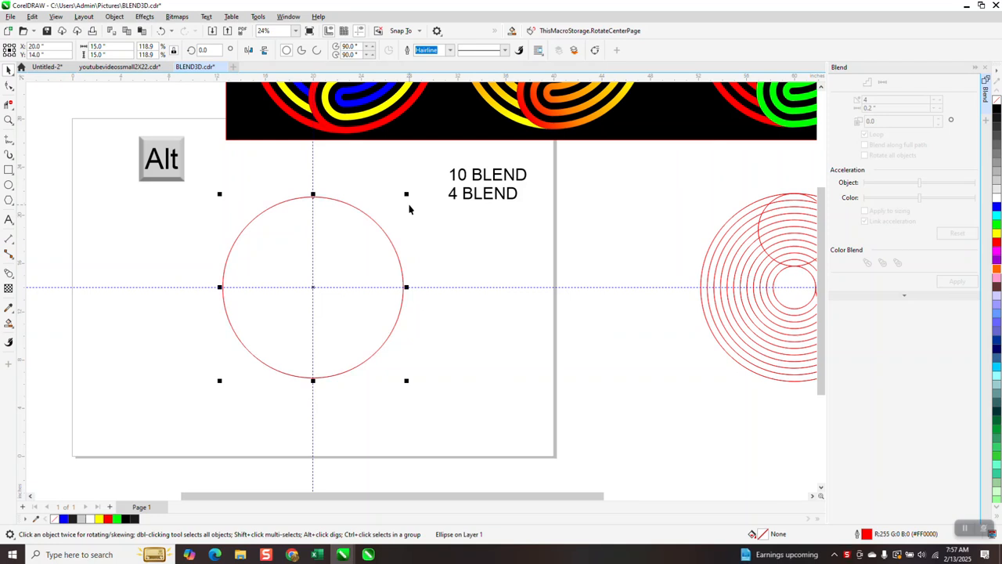
pyautogui.moveTo(407, 192); pyautogui.dragTo(339, 260)
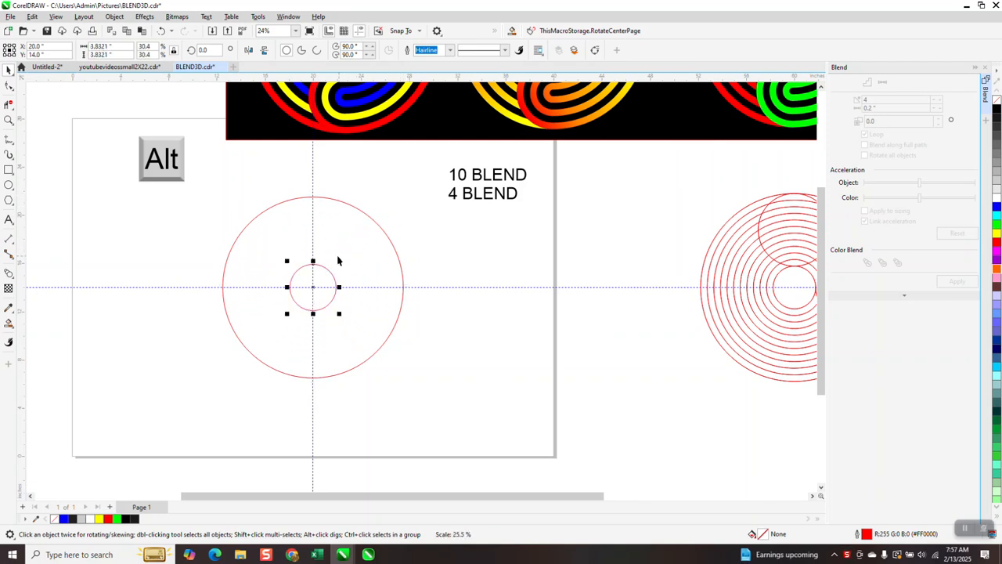
# Blend the outer and inner circles with 10 steps and break the blend apart.
pyautogui.moveTo(204, 177); pyautogui.dragTo(437, 390)
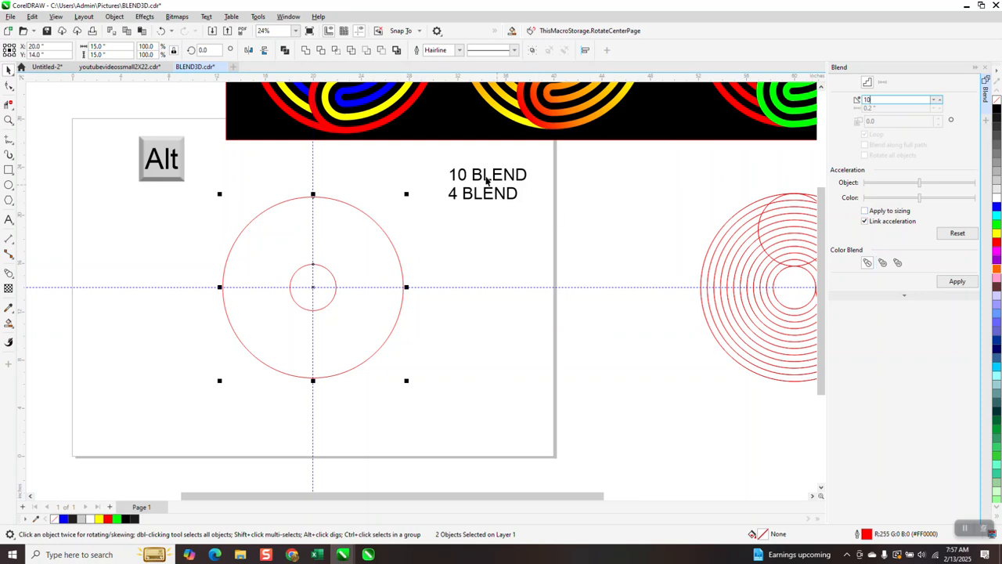
pyautogui.click(946, 285)
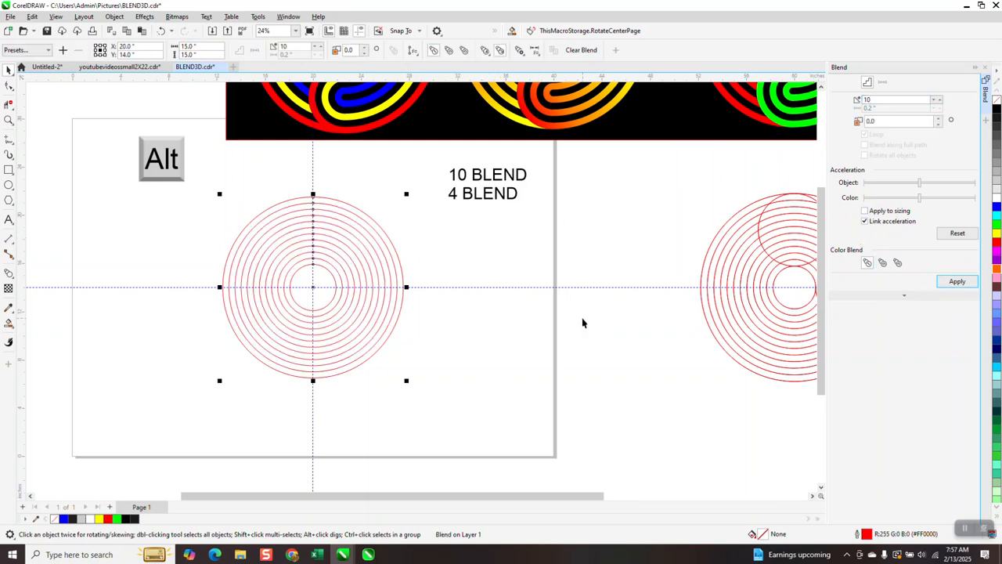
pyautogui.click(114, 17)
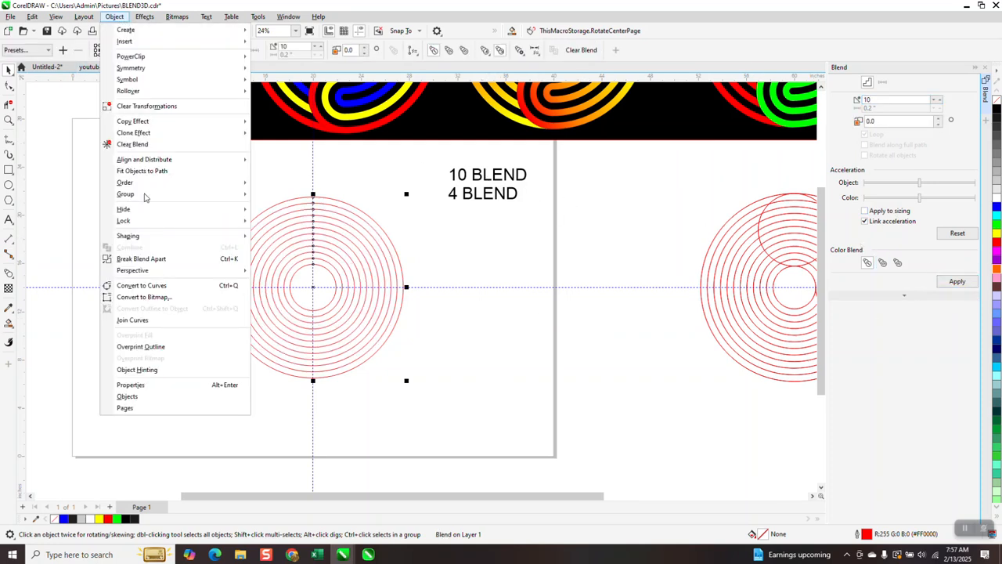
pyautogui.click(398, 287)
# Add a parallel dimension along the horizontal guideline from the innermost circle's right quadrant to the outermost circle's right quadrant.
pyautogui.press('z')
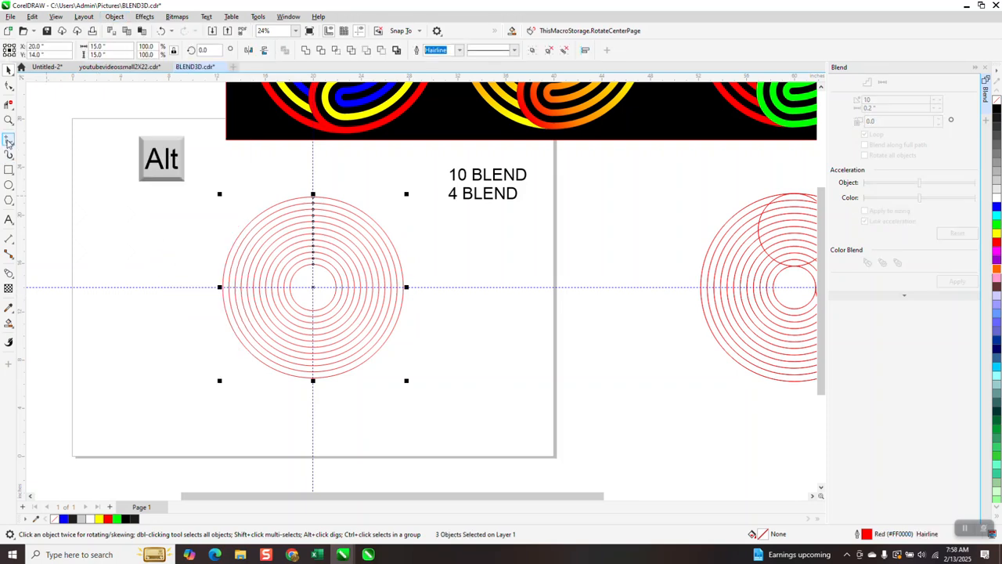
pyautogui.moveTo(230, 217); pyautogui.dragTo(538, 395)
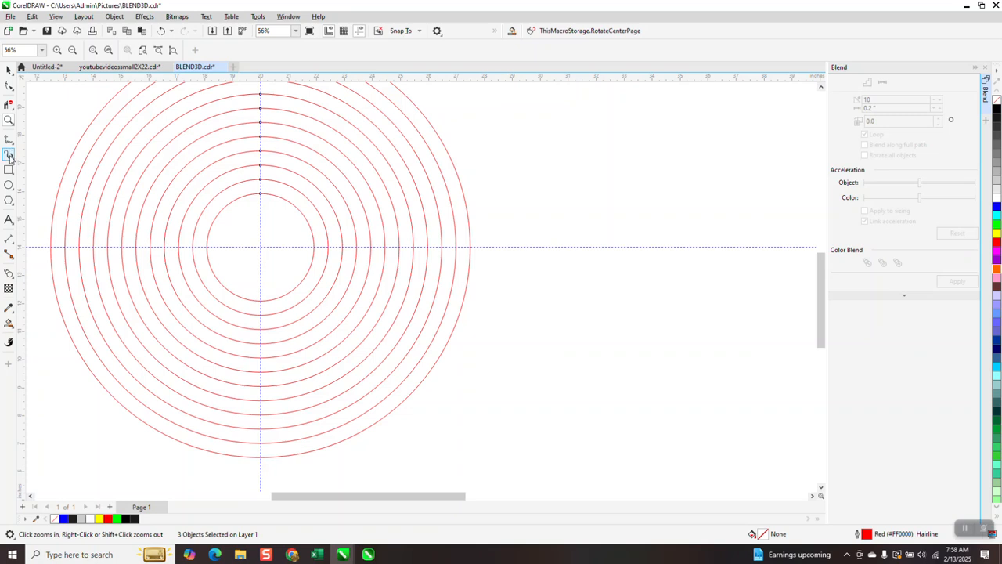
pyautogui.click(13, 248)
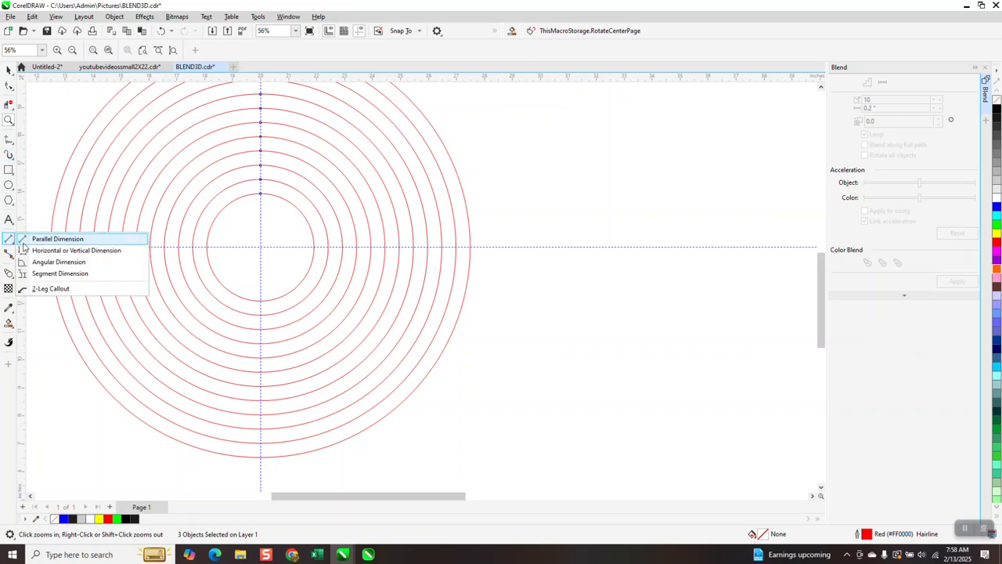
pyautogui.click(44, 241)
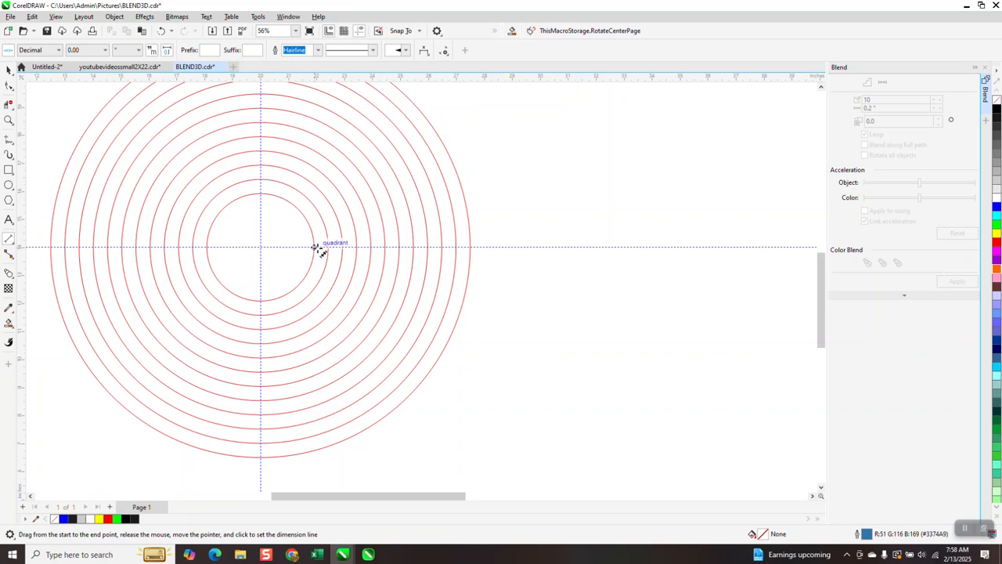
pyautogui.moveTo(313, 248); pyautogui.dragTo(470, 248)
pyautogui.click(470, 247)
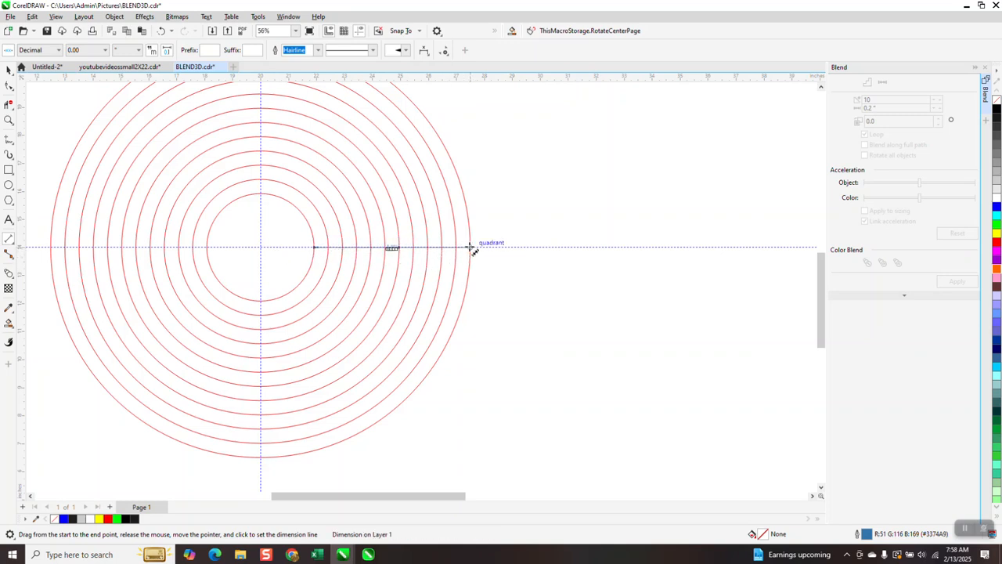
pyautogui.click(8, 120)
pyautogui.moveTo(342, 229); pyautogui.dragTo(412, 263)
pyautogui.scroll(-7, 410, 270)
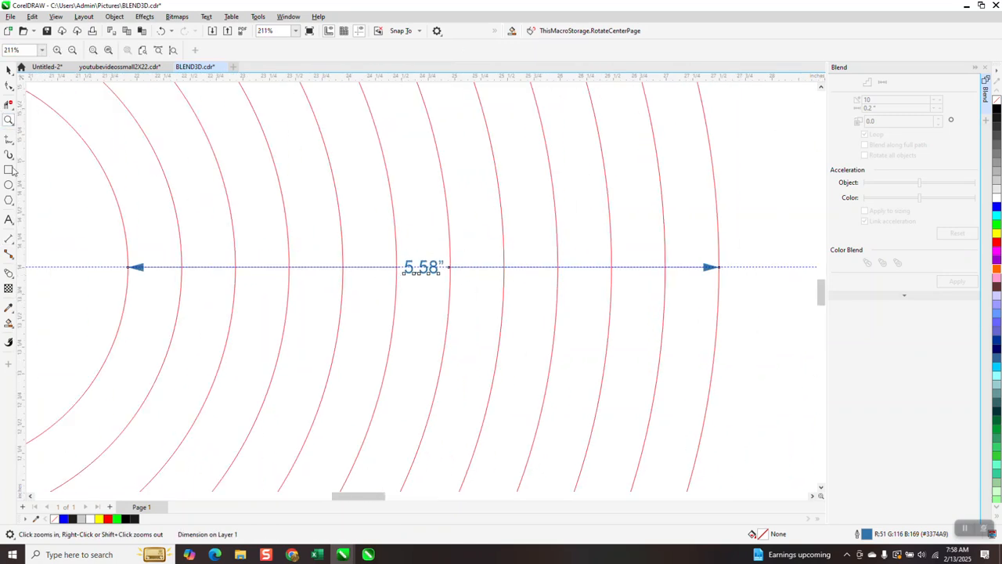
# Delete the dimension between the innermost and outermost circles.
pyautogui.click(9, 254)
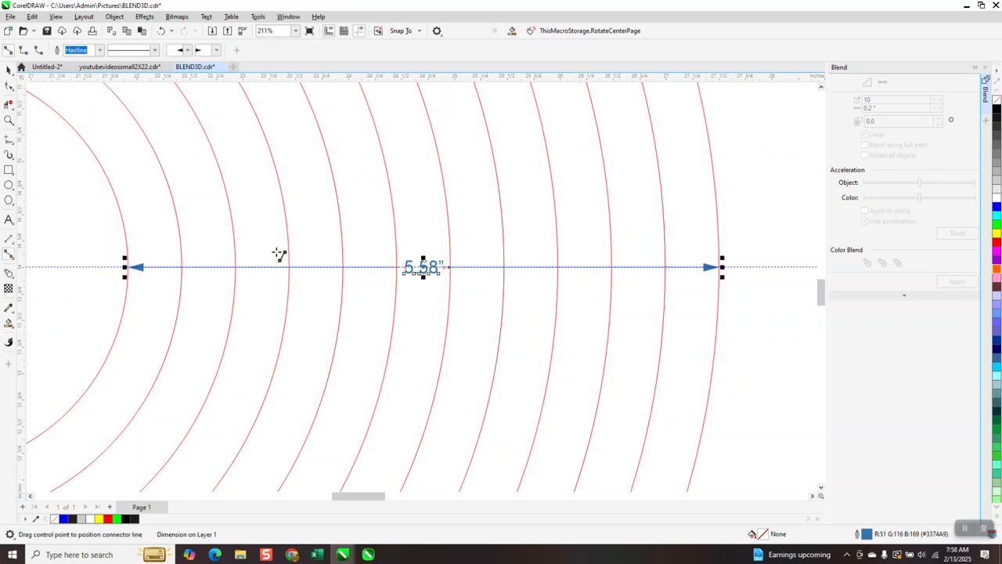
pyautogui.click(8, 71)
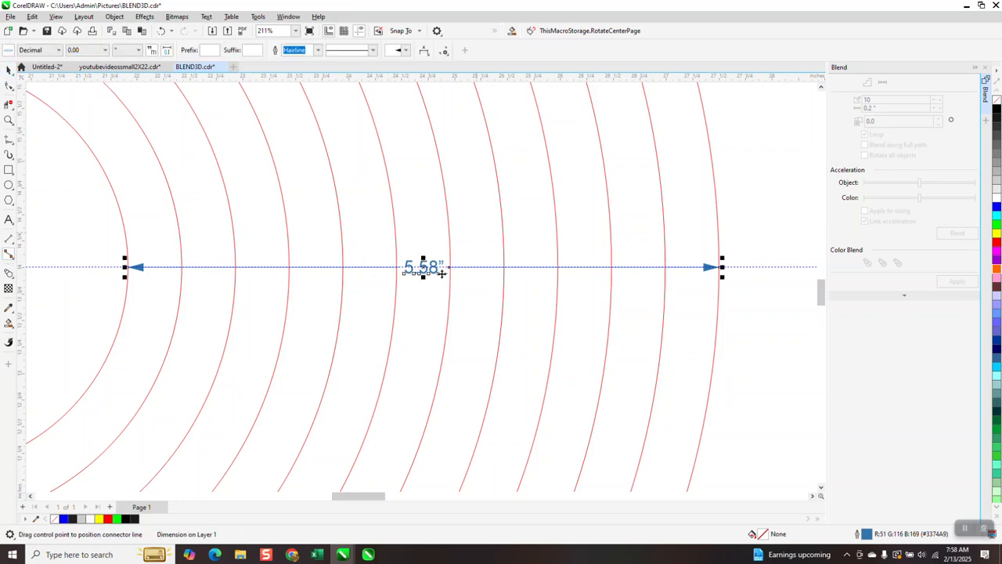
pyautogui.click(745, 182)
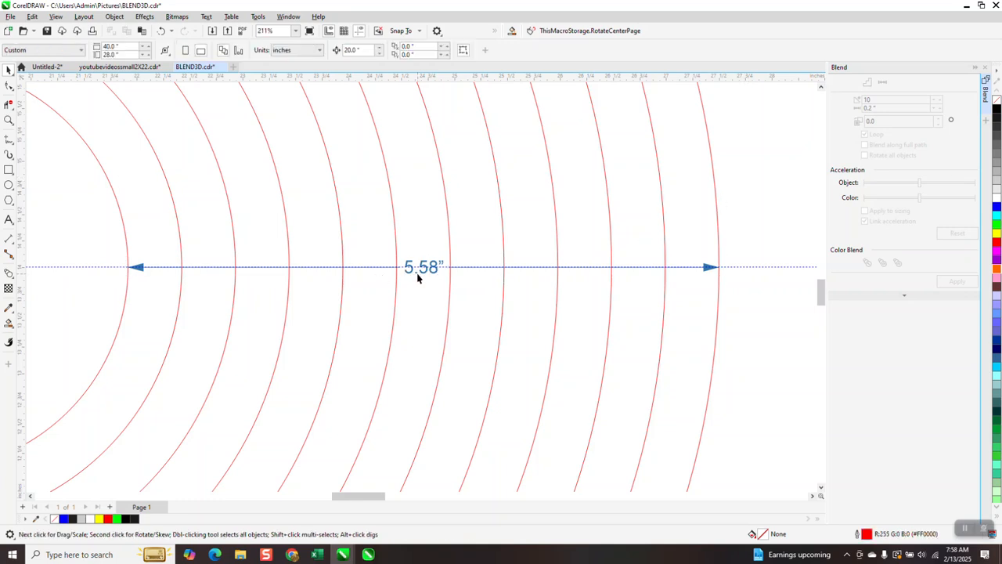
pyautogui.click(423, 274)
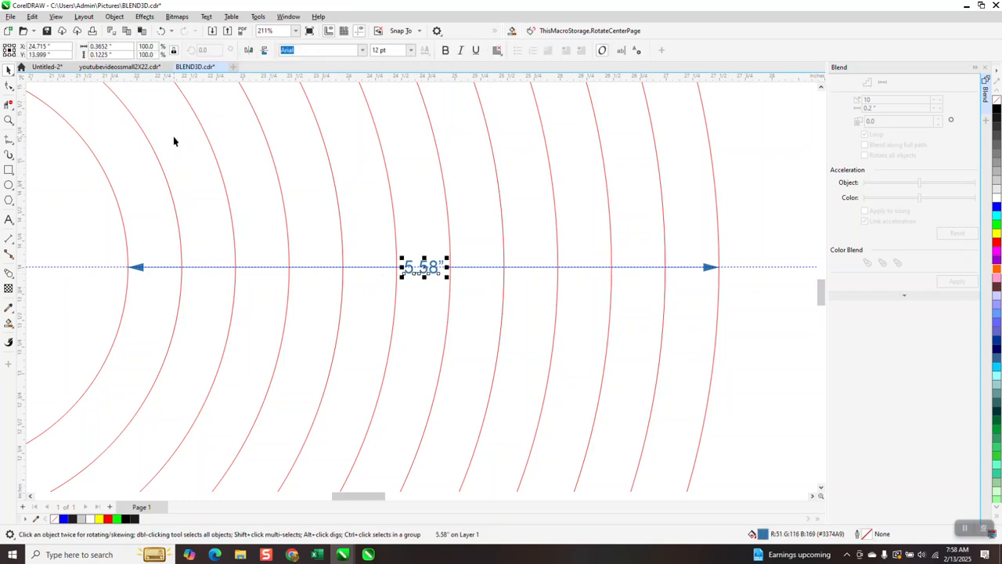
pyautogui.press('Delete')
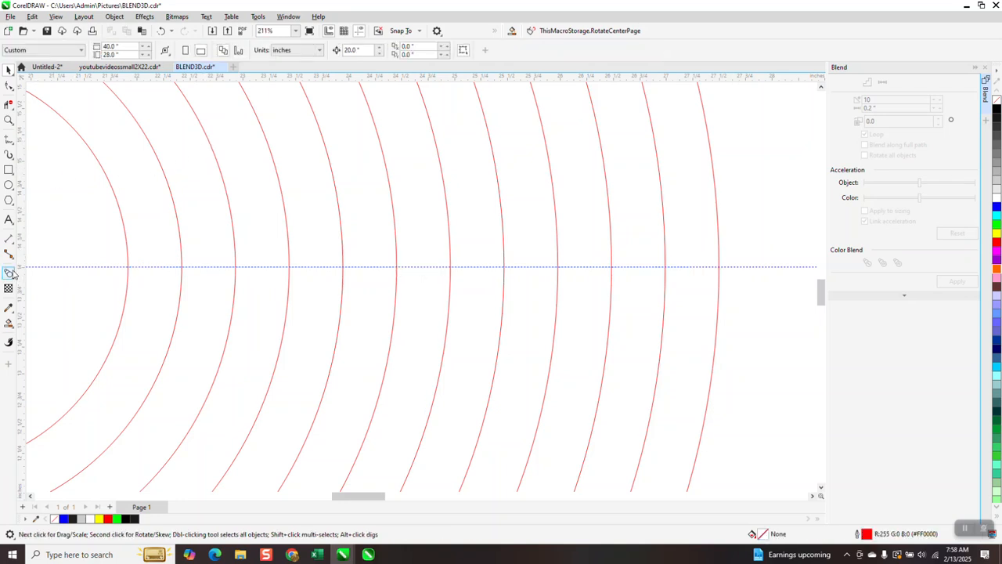
# Measure from the innermost to the outermost circle's right quadrant with a parallel dimension, using 0.000 precision.
pyautogui.click(12, 244)
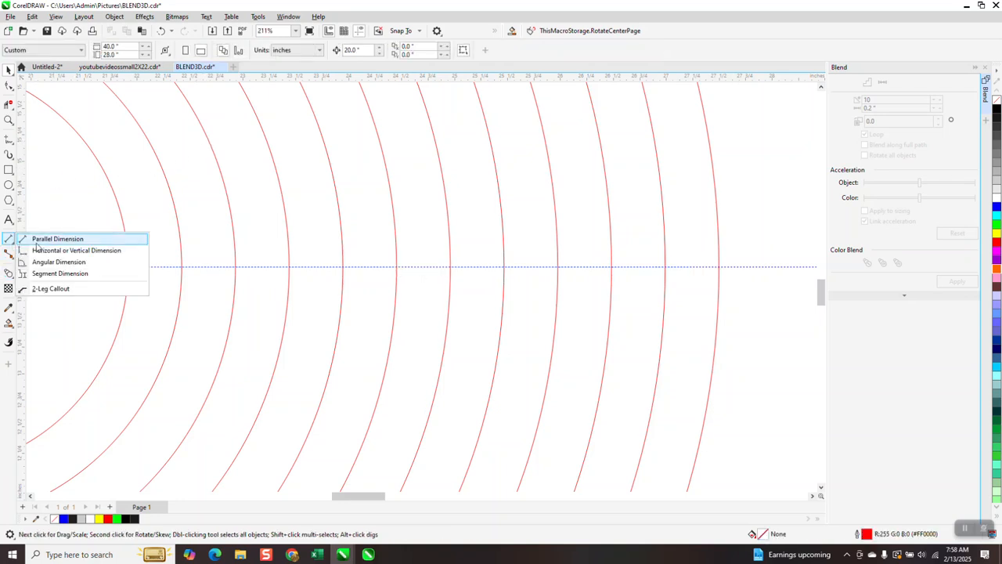
pyautogui.click(47, 238)
pyautogui.moveTo(128, 269); pyautogui.dragTo(722, 269)
pyautogui.click(722, 268)
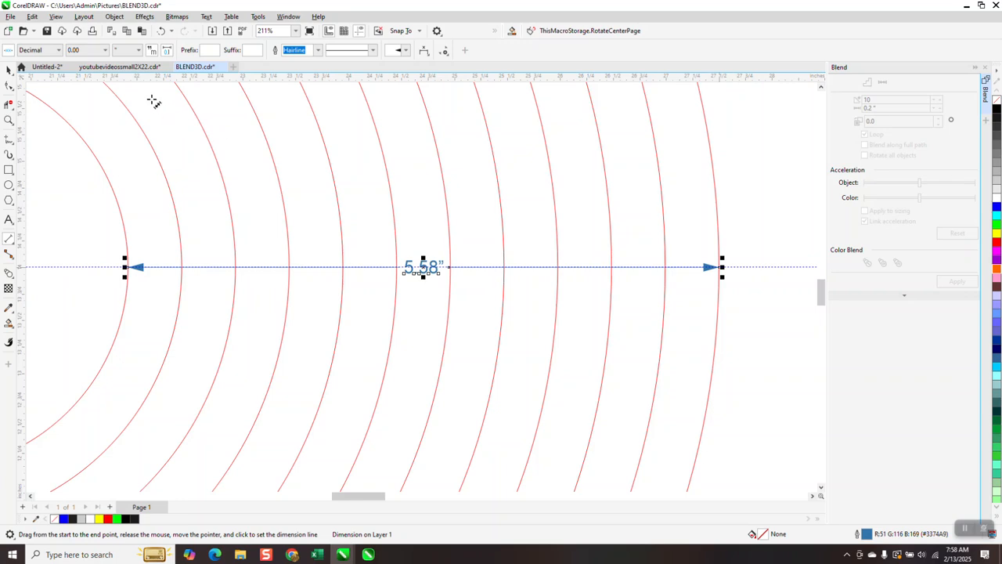
pyautogui.click(105, 52)
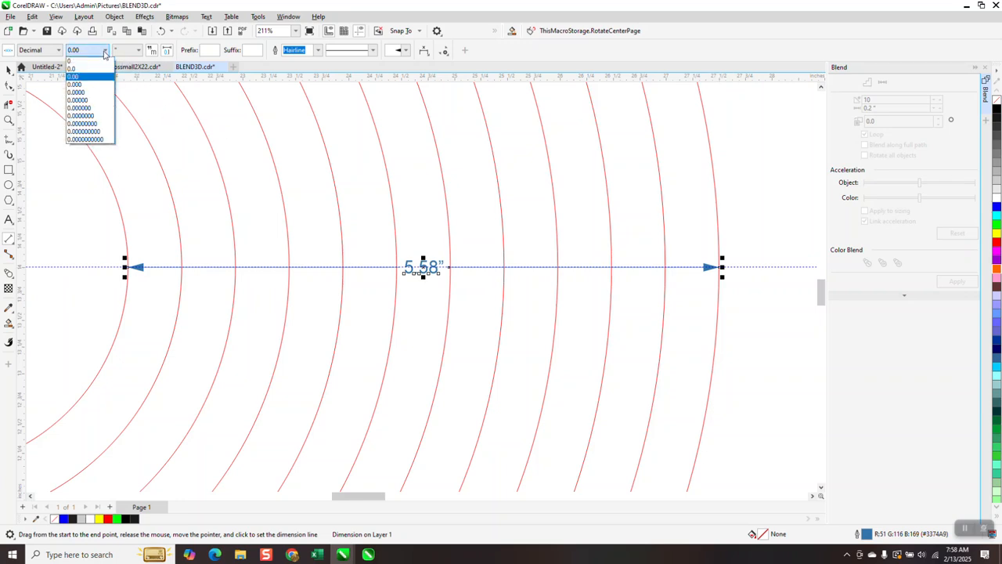
pyautogui.click(80, 85)
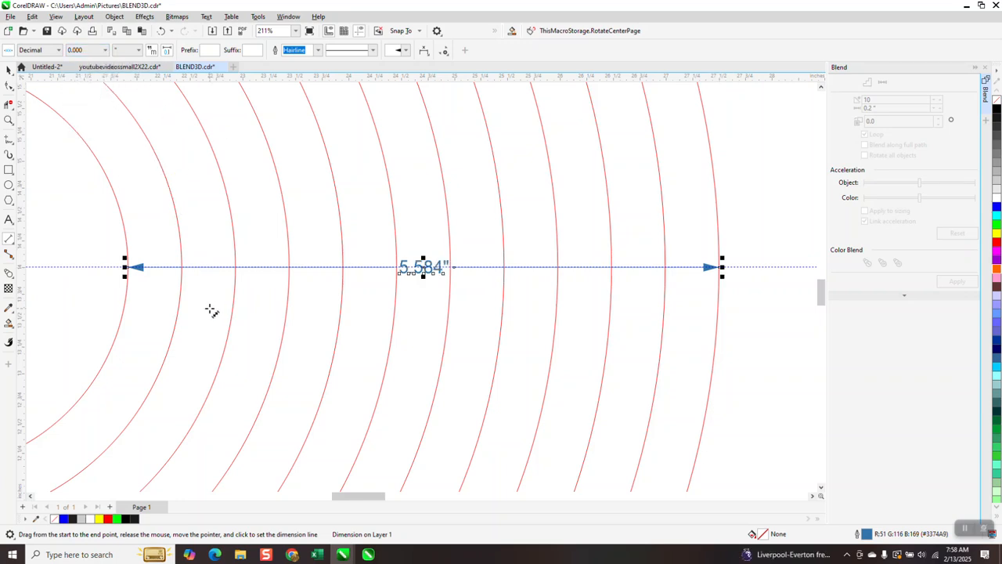
# Draw a separate circle to the right of the concentric rings and set its diameter to 5.584 inches.
pyautogui.scroll(-3, 246, 286)
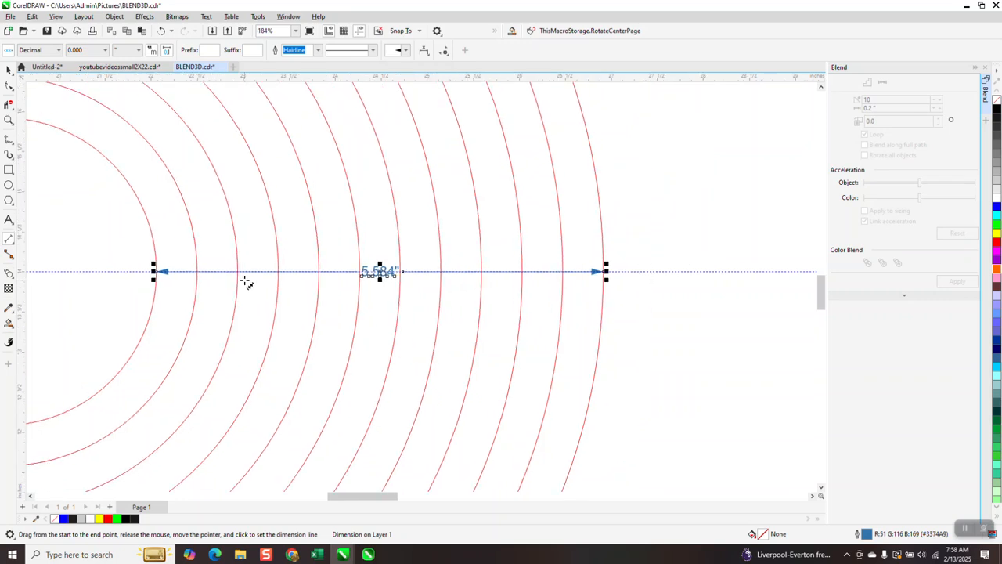
pyautogui.click(8, 187)
pyautogui.scroll(-2, 157, 202)
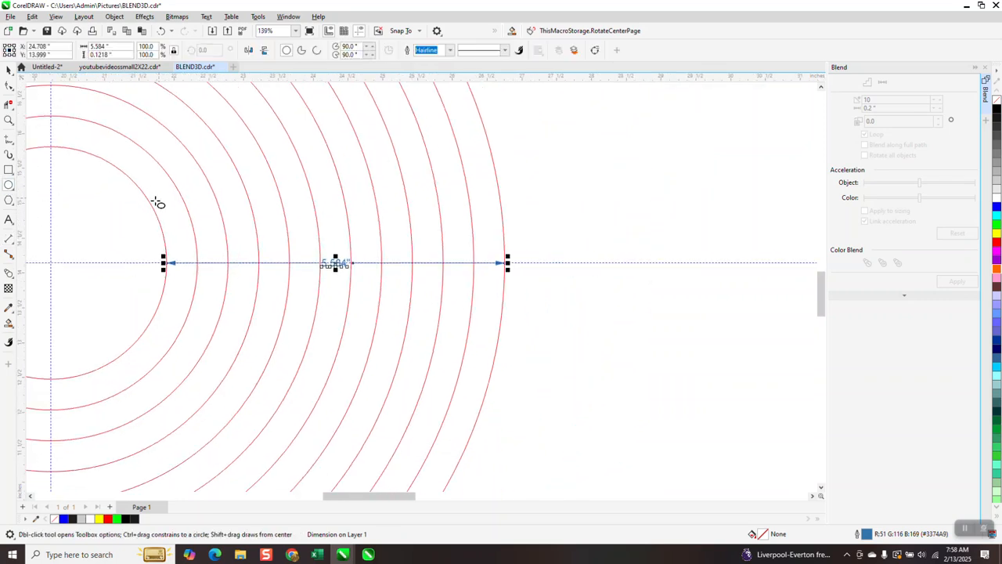
pyautogui.moveTo(751, 172); pyautogui.dragTo(567, 394)
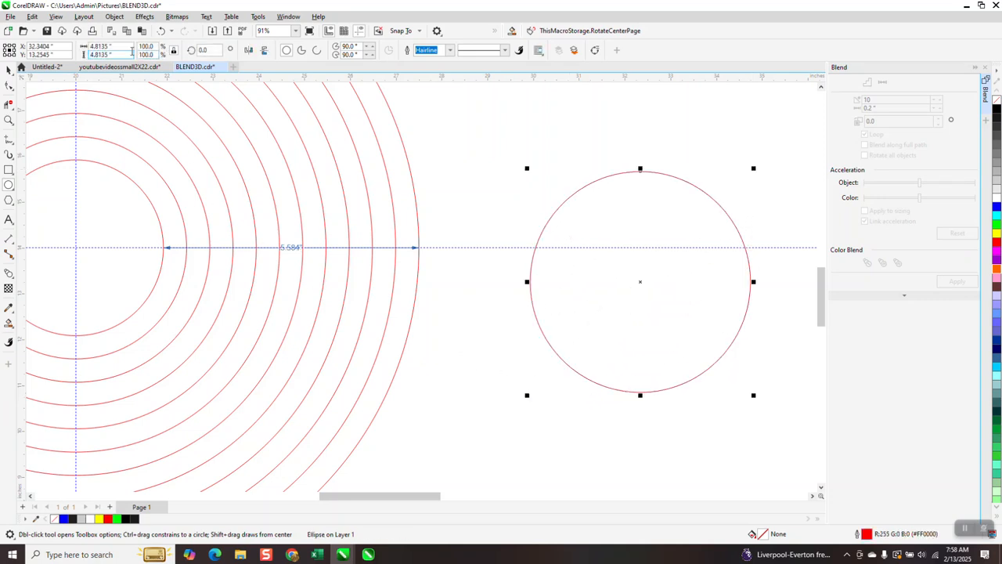
pyautogui.doubleClick(125, 47)
pyautogui.write('5.584')
pyautogui.press('Return')
# Delete the dimension line across the concentric circles.
pyautogui.click(9, 69)
pyautogui.click(292, 251)
pyautogui.click(293, 251)
pyautogui.press('Delete')
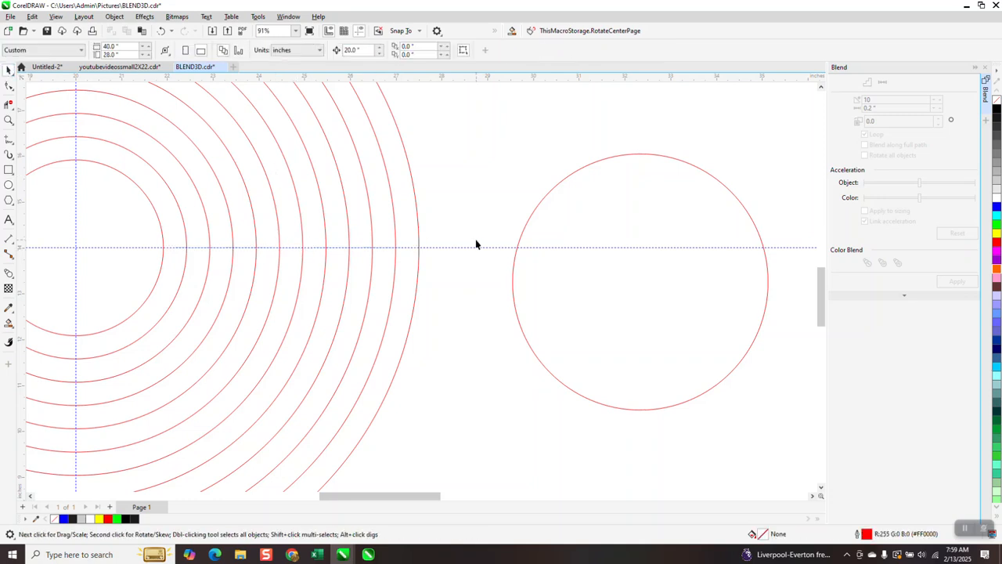
# Centre the 5.584-inch circle on the page and align its right edge with the outermost circle's right edge.
pyautogui.click(514, 264)
pyautogui.scroll(-2, 515, 266)
pyautogui.press('p')
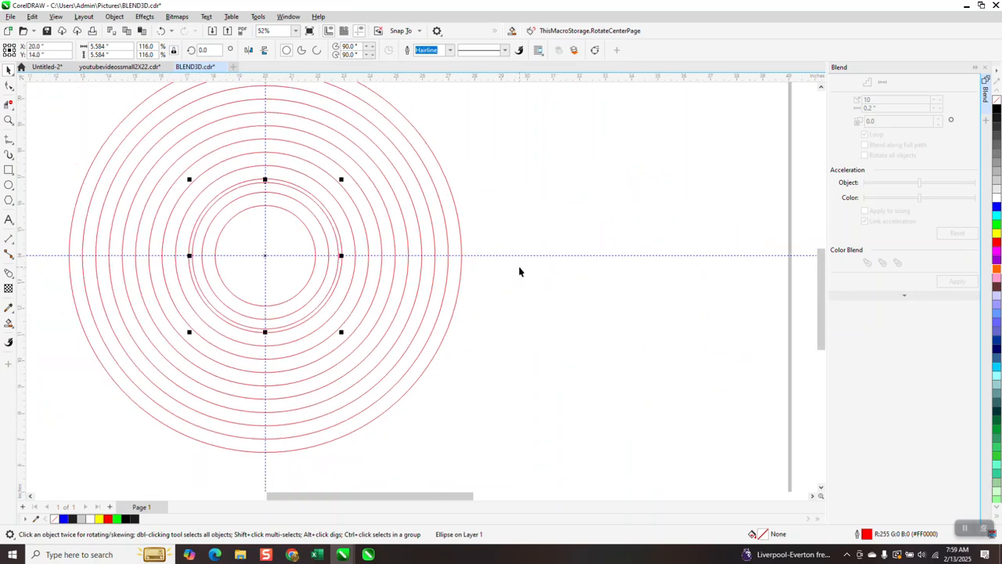
pyautogui.keyDown('shift'); pyautogui.click(461, 238); pyautogui.keyUp('shift')
pyautogui.press('r')
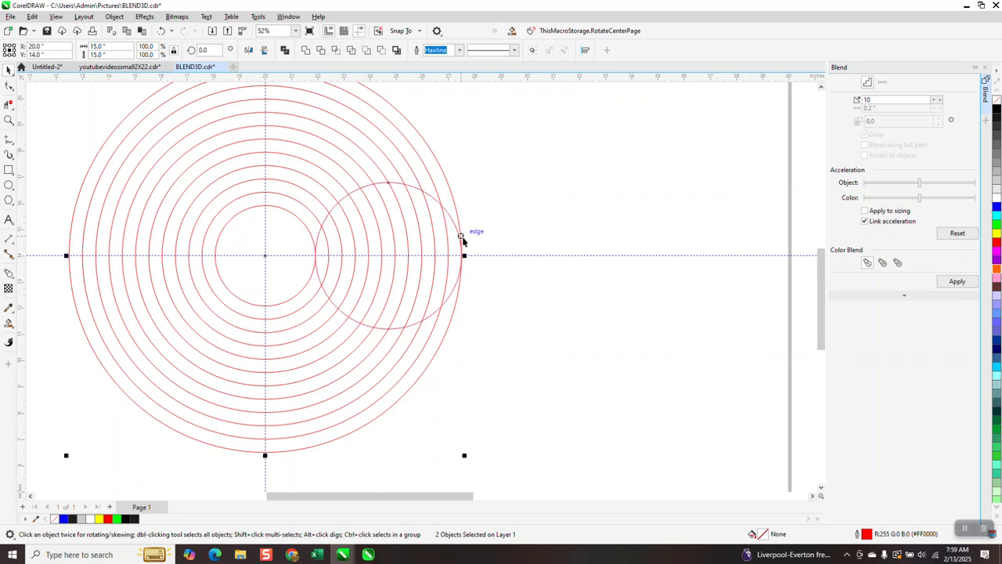
pyautogui.click(503, 232)
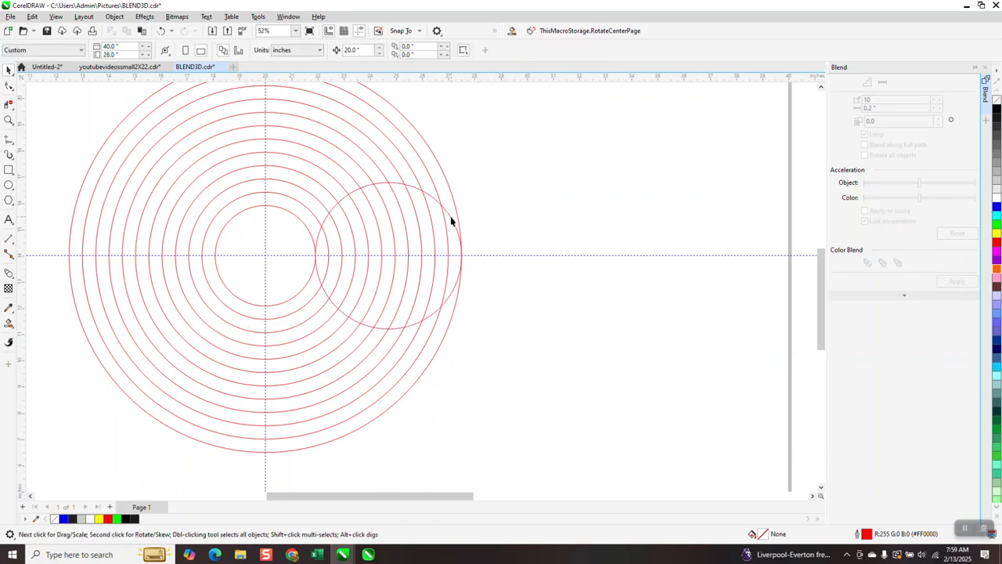
# Measure the gap between two adjacent concentric rings along the horizontal guideline with a parallel dimension at 0.000 precision.
pyautogui.click(452, 222)
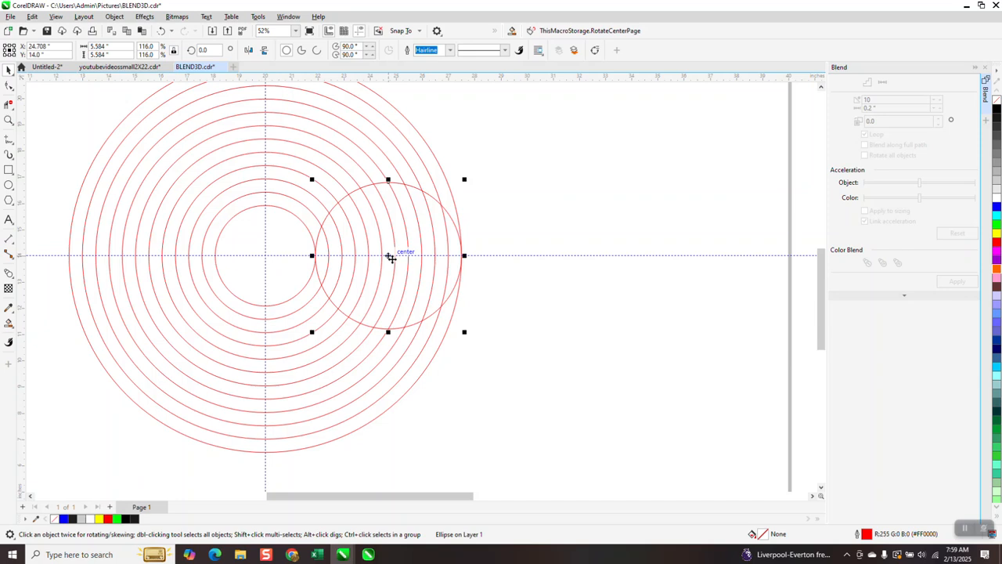
pyautogui.click(9, 120)
pyautogui.moveTo(363, 248); pyautogui.dragTo(419, 272)
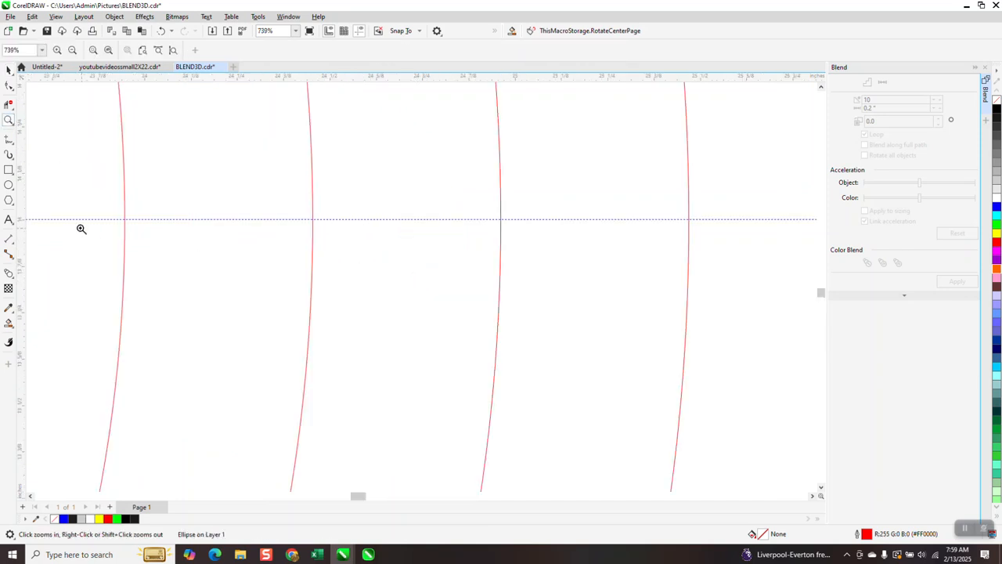
pyautogui.click(12, 245)
pyautogui.click(39, 236)
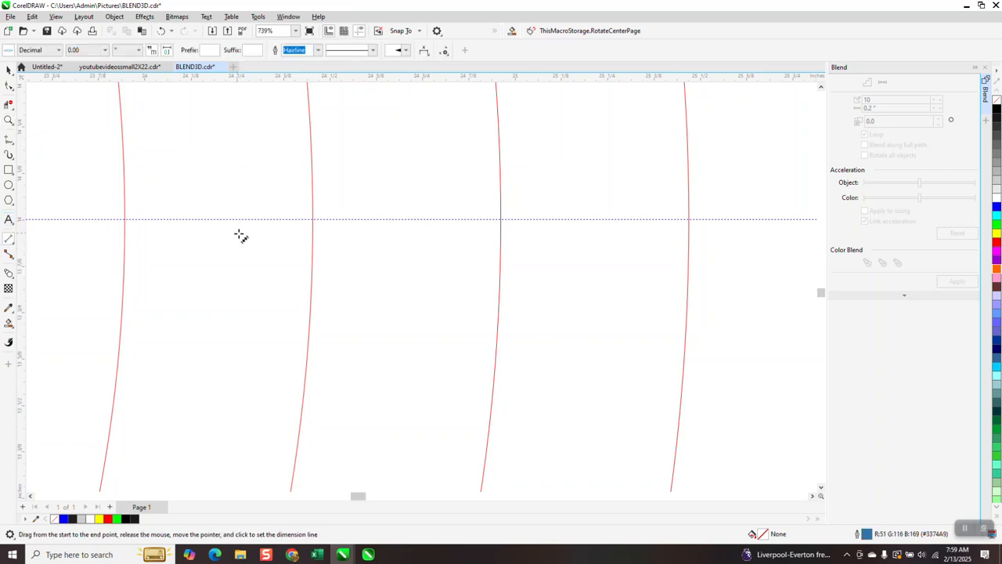
pyautogui.moveTo(313, 220); pyautogui.dragTo(503, 222)
pyautogui.click(504, 222)
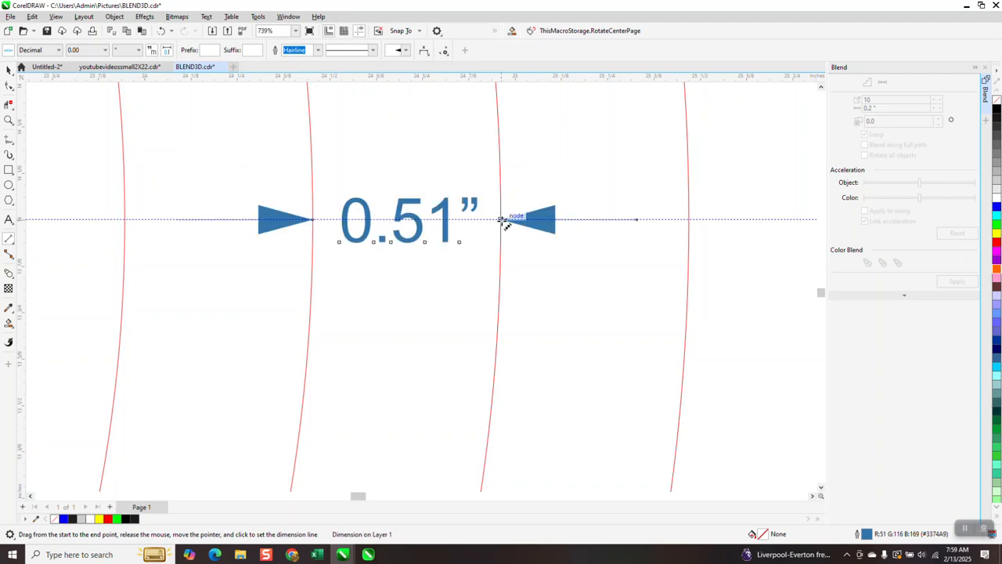
pyautogui.click(107, 50)
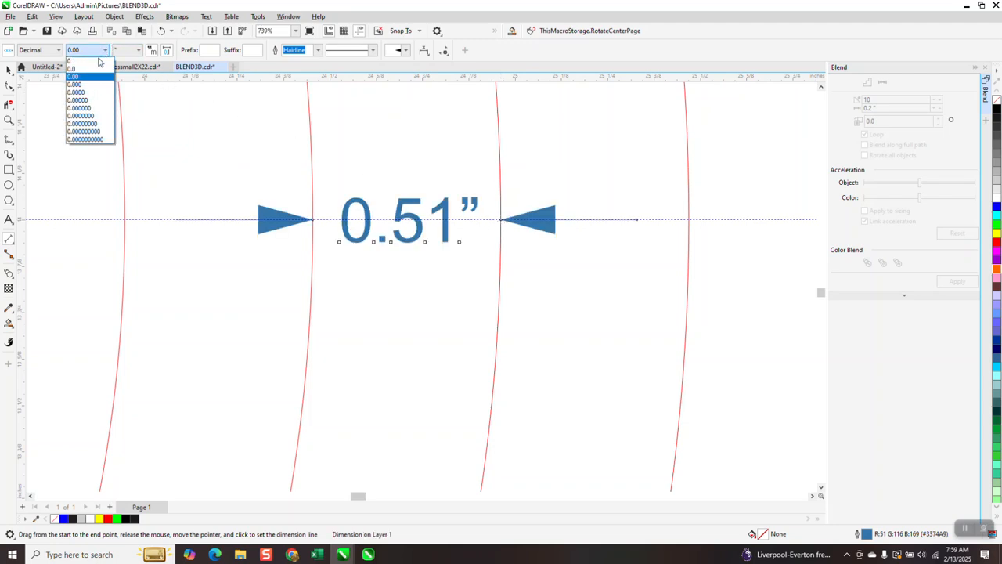
pyautogui.click(82, 84)
pyautogui.click(106, 50)
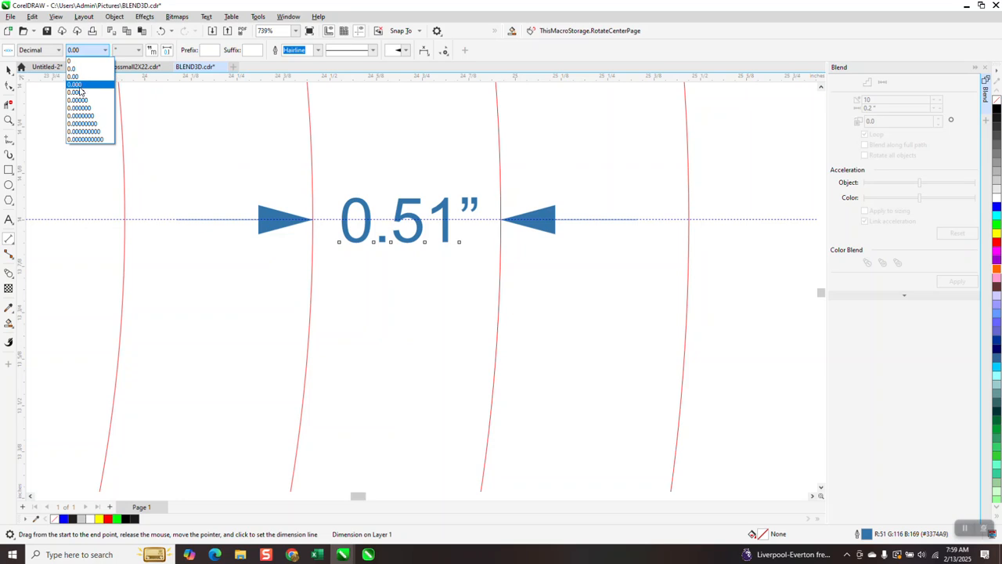
pyautogui.click(79, 85)
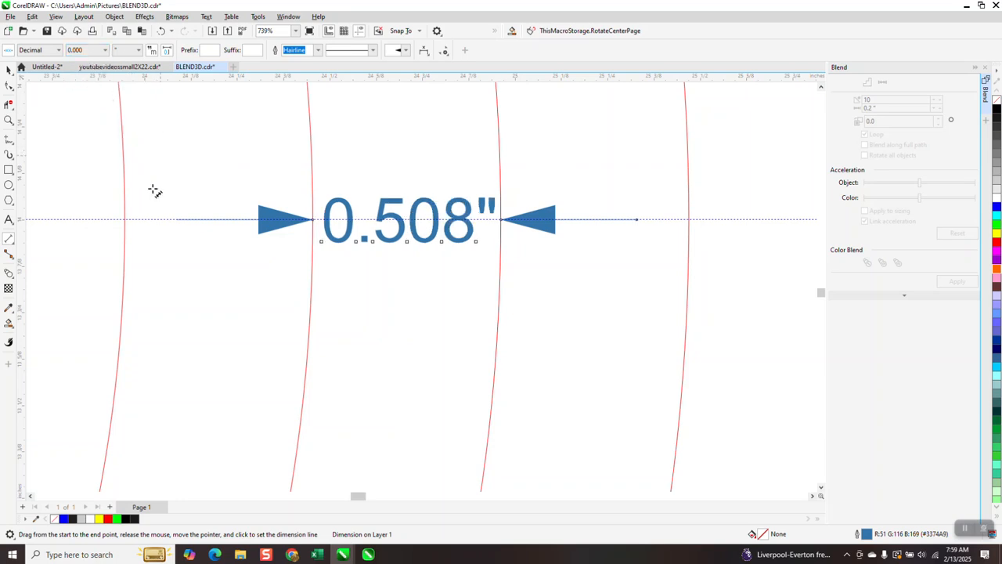
# Draw a small circle outside the rings on the horizontal guideline and set its diameter to 0.508 inches.
pyautogui.scroll(-3, 145, 274)
pyautogui.scroll(-8, 263, 267)
pyautogui.click(9, 185)
pyautogui.moveTo(631, 214); pyautogui.dragTo(669, 252)
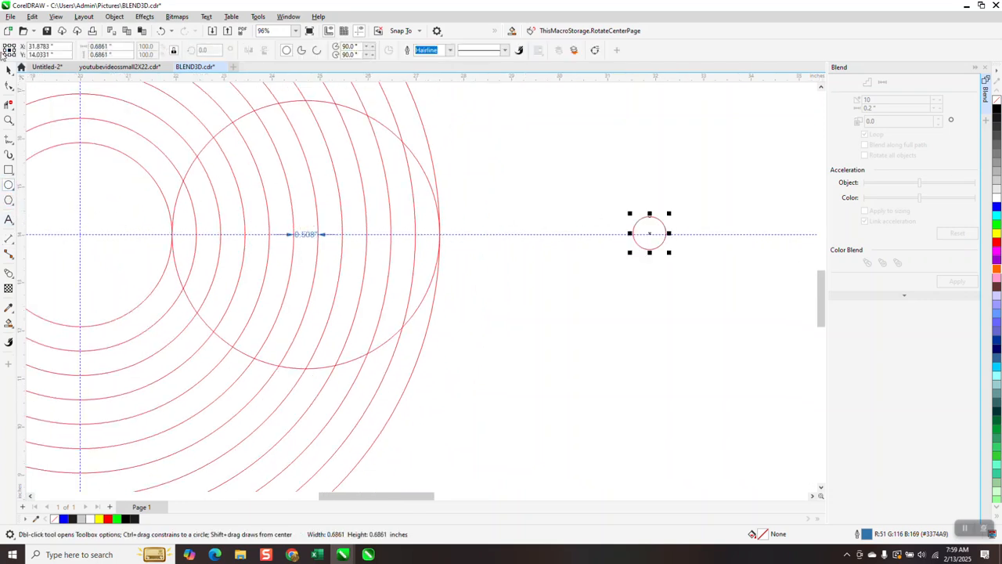
pyautogui.moveTo(118, 47); pyautogui.dragTo(3, 45)
pyautogui.press('BackSpace')
pyautogui.press('Return')
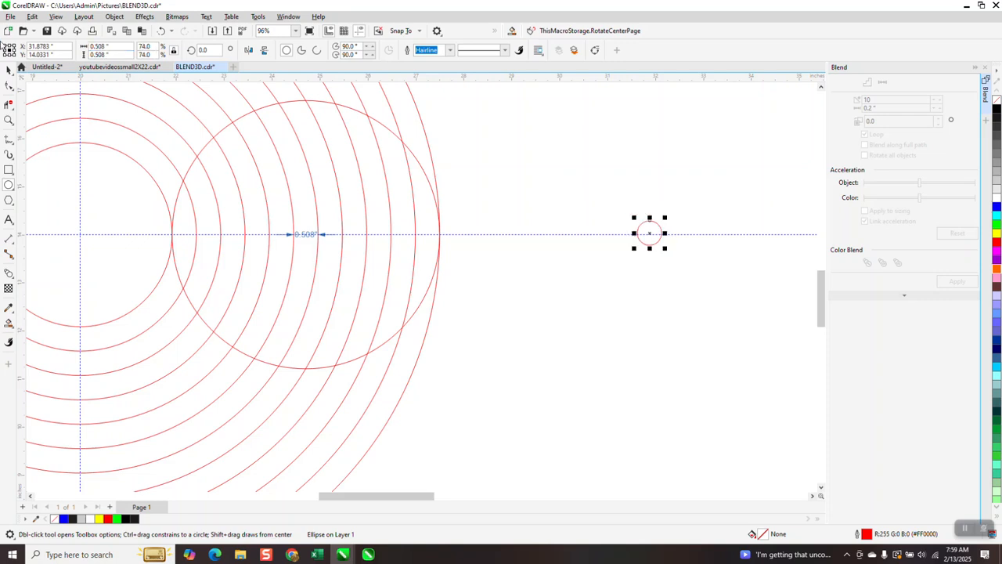
# Delete the dimension between the two adjacent rings.
pyautogui.click(8, 69)
pyautogui.click(445, 109)
pyautogui.click(311, 235)
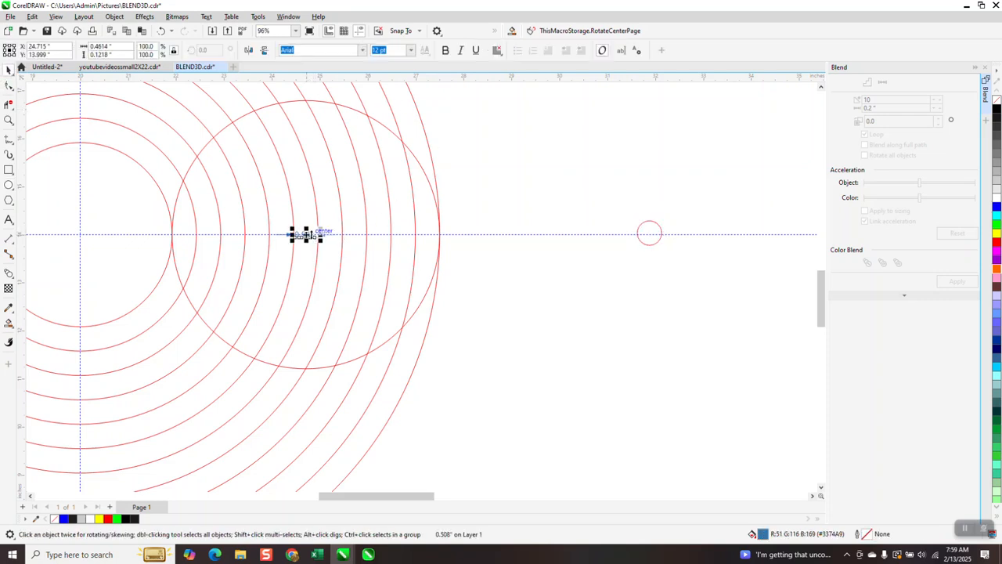
pyautogui.press('Delete')
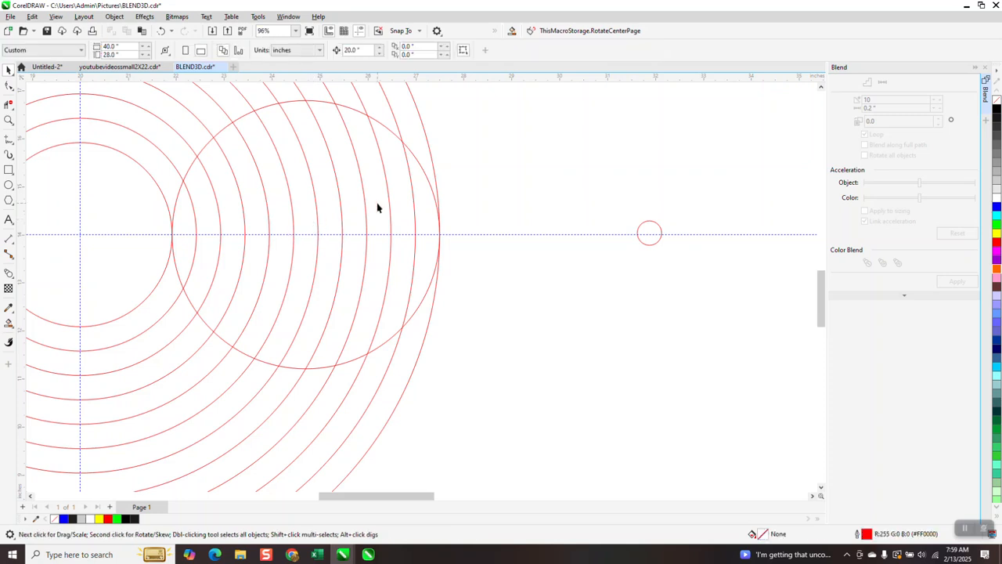
# Centre the 0.508-inch circle horizontally and vertically inside the 5.584-inch circle.
pyautogui.click(651, 240)
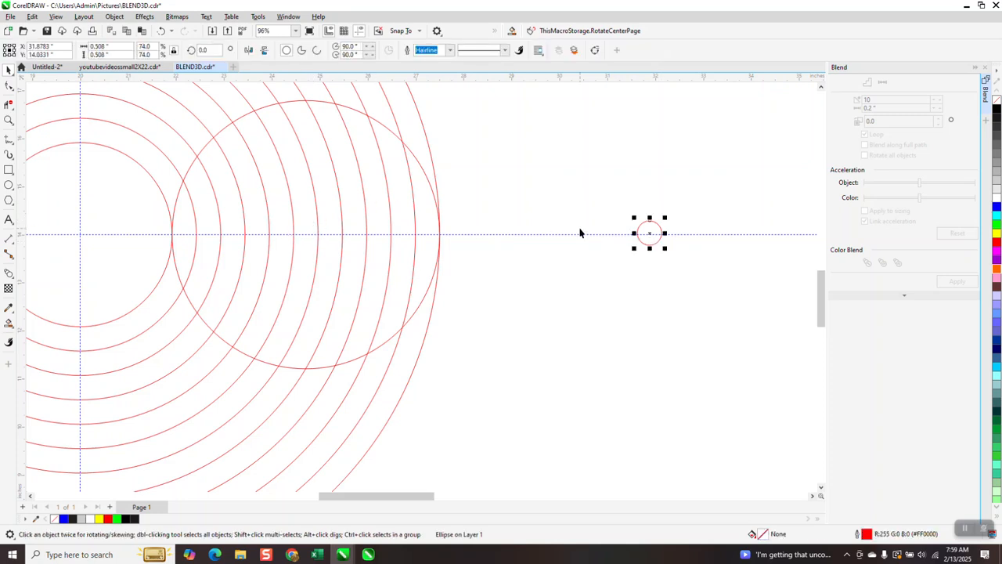
pyautogui.keyDown('shift'); pyautogui.click(421, 165); pyautogui.keyUp('shift')
pyautogui.press('c')
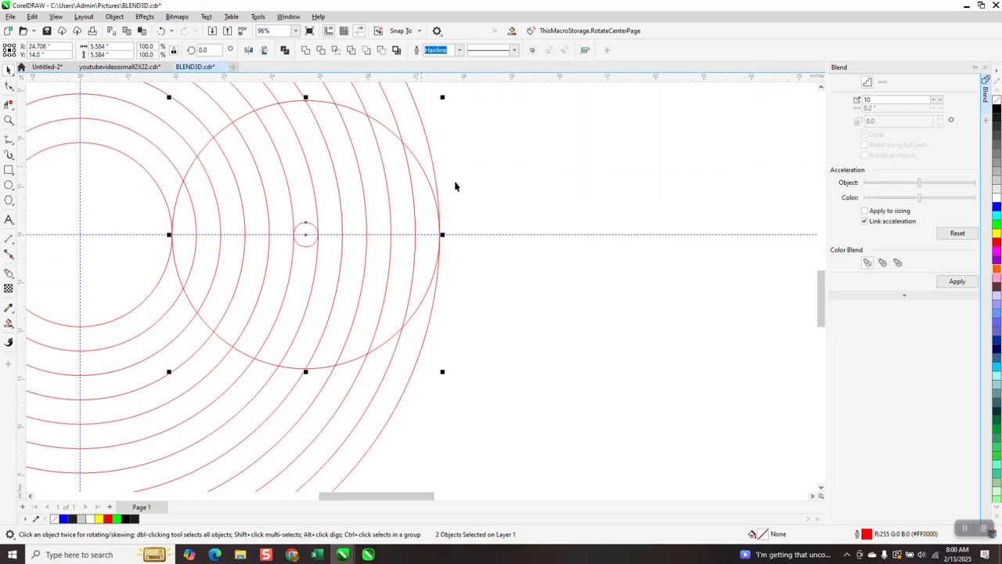
# Blend the 0.508-inch and 5.584-inch circles with 4 intermediate steps.
pyautogui.scroll(-1, 473, 184)
pyautogui.moveTo(497, 124); pyautogui.dragTo(251, 323)
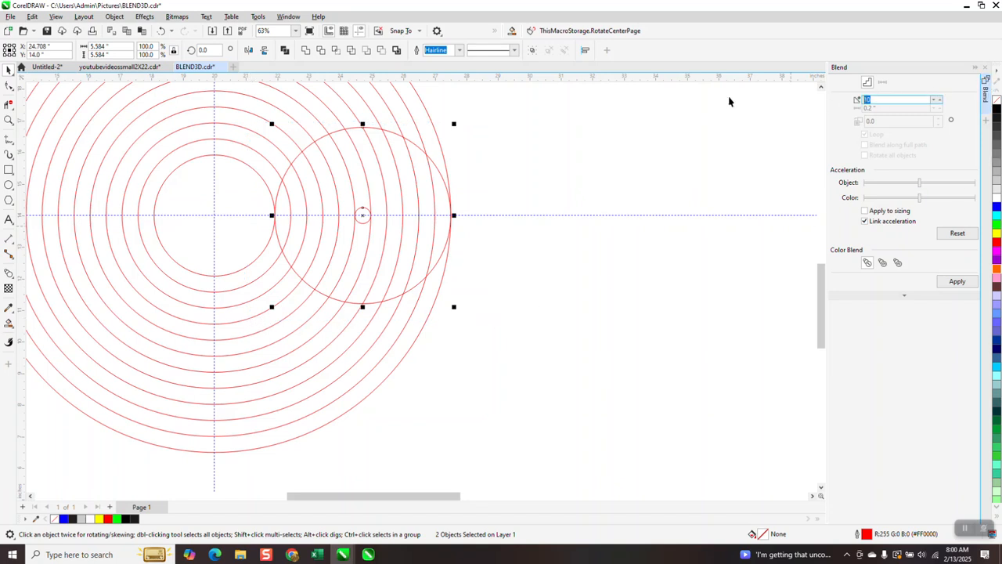
pyautogui.click(959, 282)
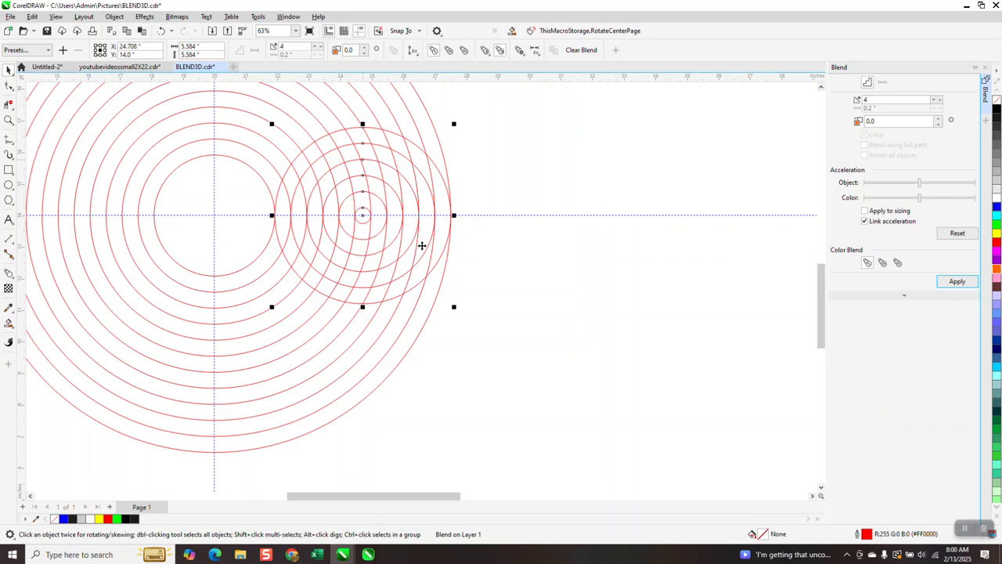
# Break apart the blend between the 0.508-inch and 5.584-inch circles.
pyautogui.scroll(-2, 541, 258)
pyautogui.click(538, 153)
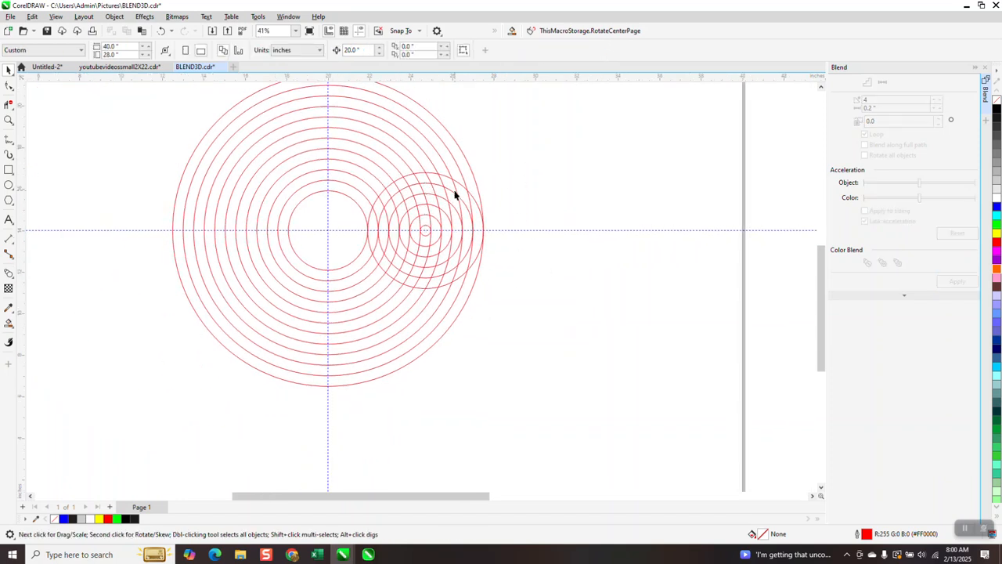
pyautogui.moveTo(523, 216); pyautogui.dragTo(358, 321)
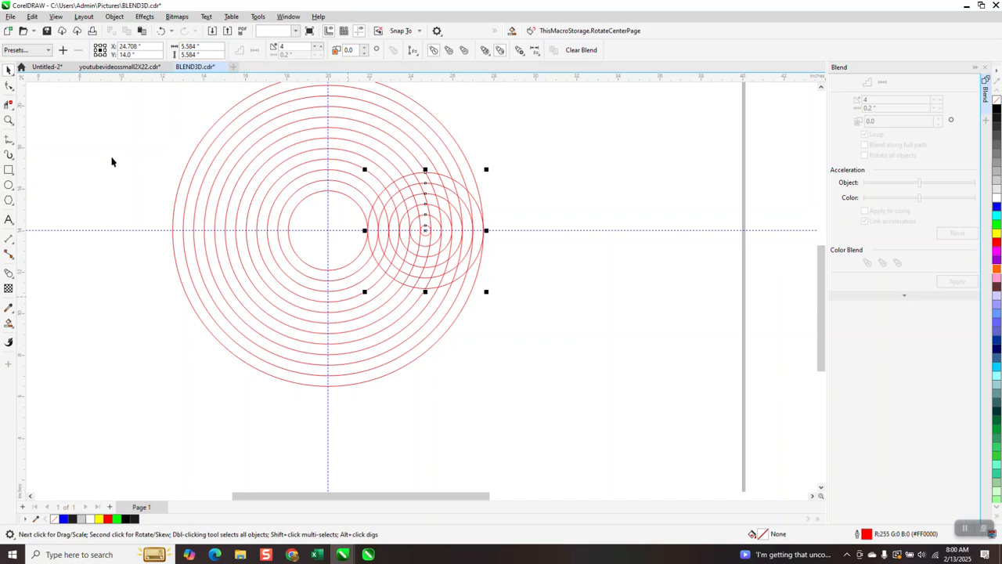
pyautogui.click(115, 17)
pyautogui.click(135, 260)
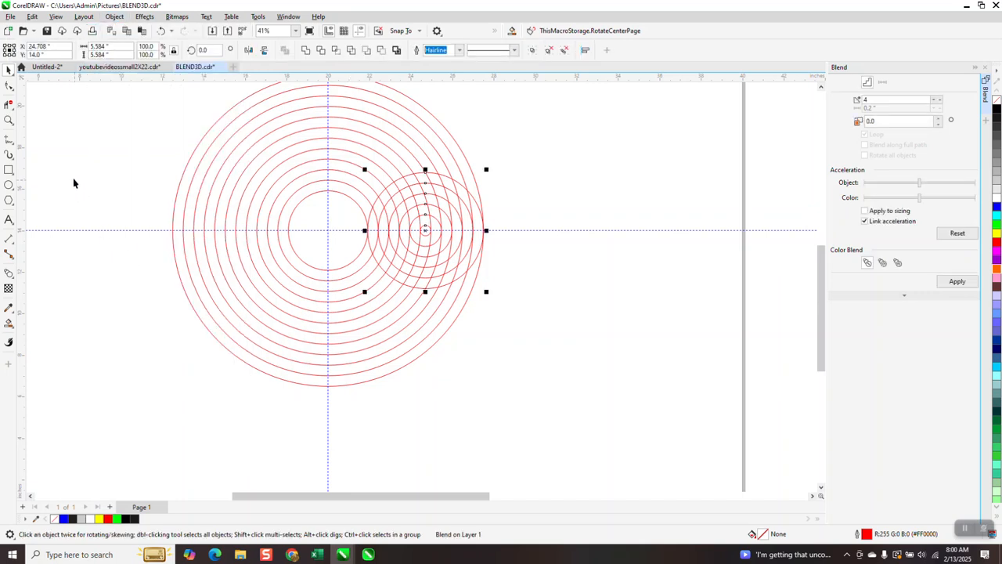
# Duplicate the 5.584-inch circle, centre the copy horizontally on the rings and align its top with the outermost ring's top.
pyautogui.click(513, 162)
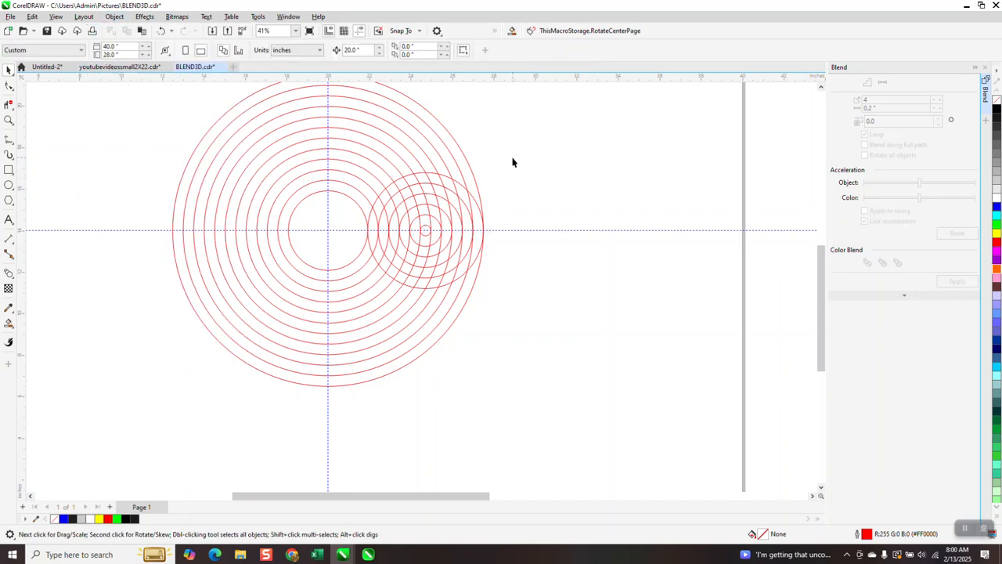
pyautogui.click(483, 197)
pyautogui.hotkey('ctrl', 'd')
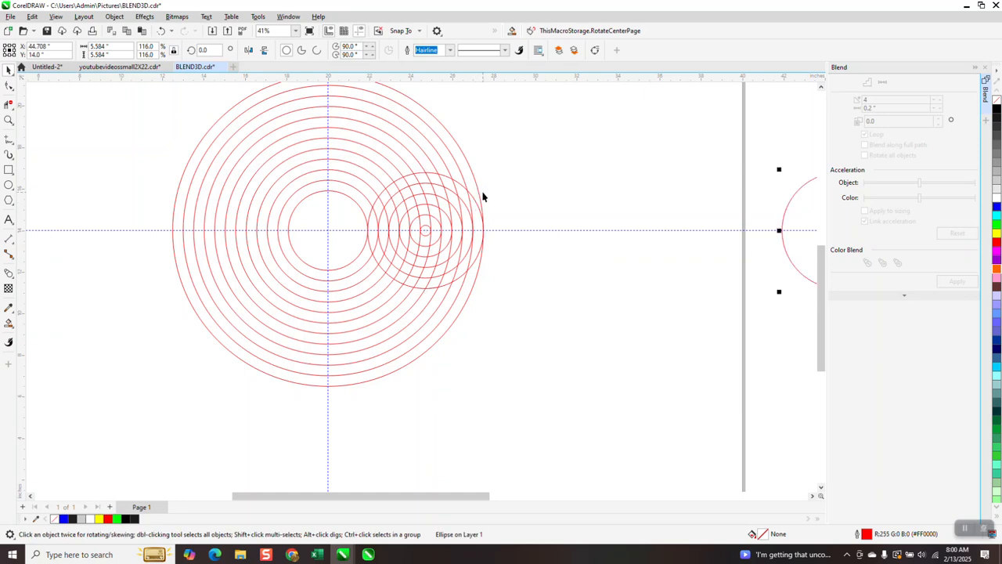
pyautogui.scroll(-1, 483, 196)
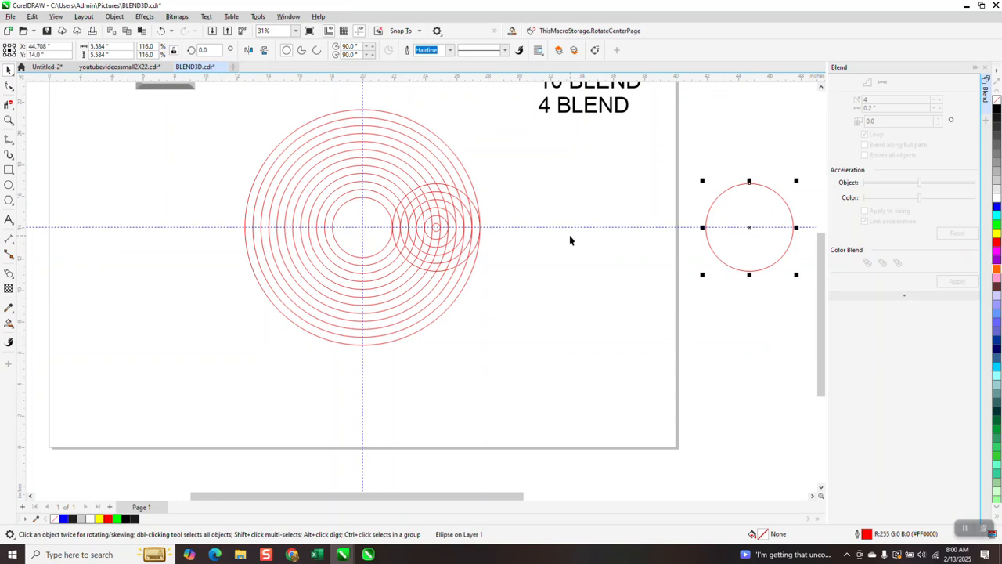
pyautogui.press('c')
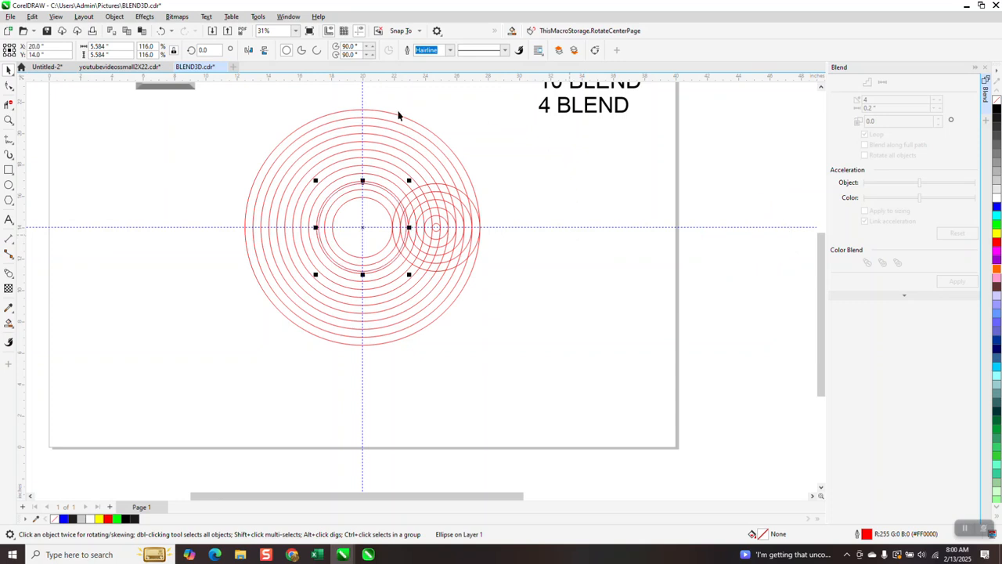
pyautogui.keyDown('shift'); pyautogui.click(398, 116); pyautogui.keyUp('shift')
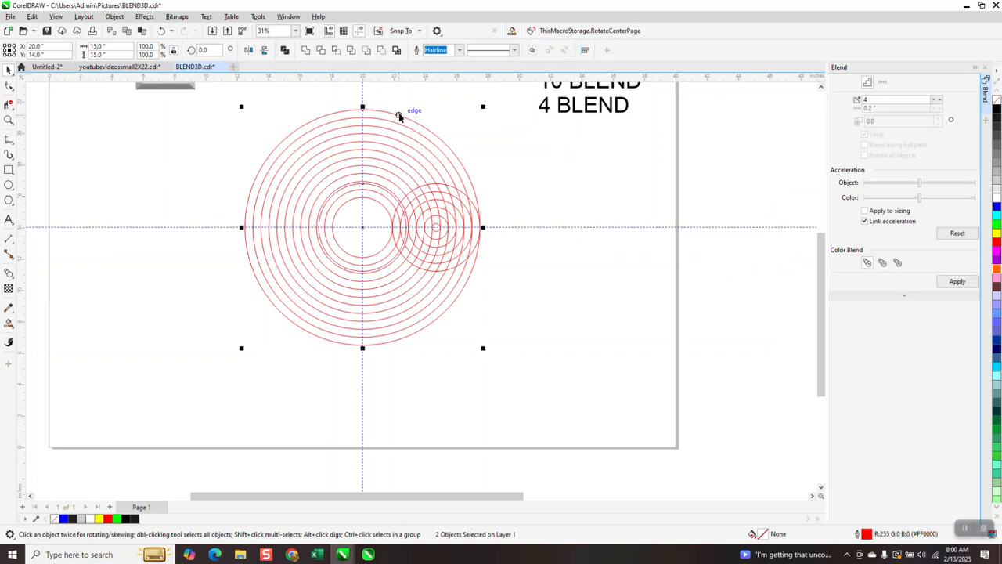
pyautogui.press('t')
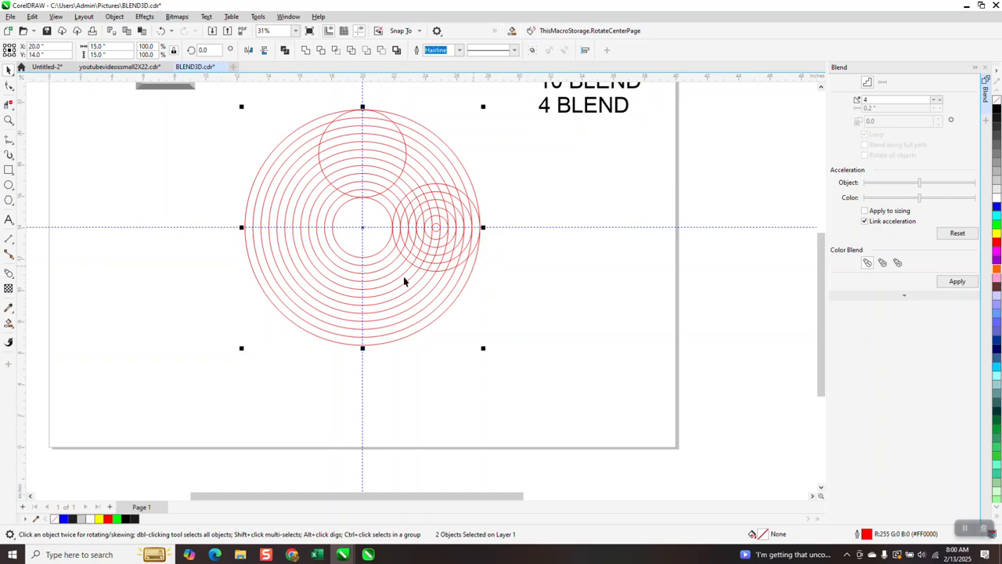
# Move the Alt key graphic down beside the concentric rings.
pyautogui.moveTo(311, 103); pyautogui.dragTo(580, 332)
pyautogui.scroll(-1, 462, 314)
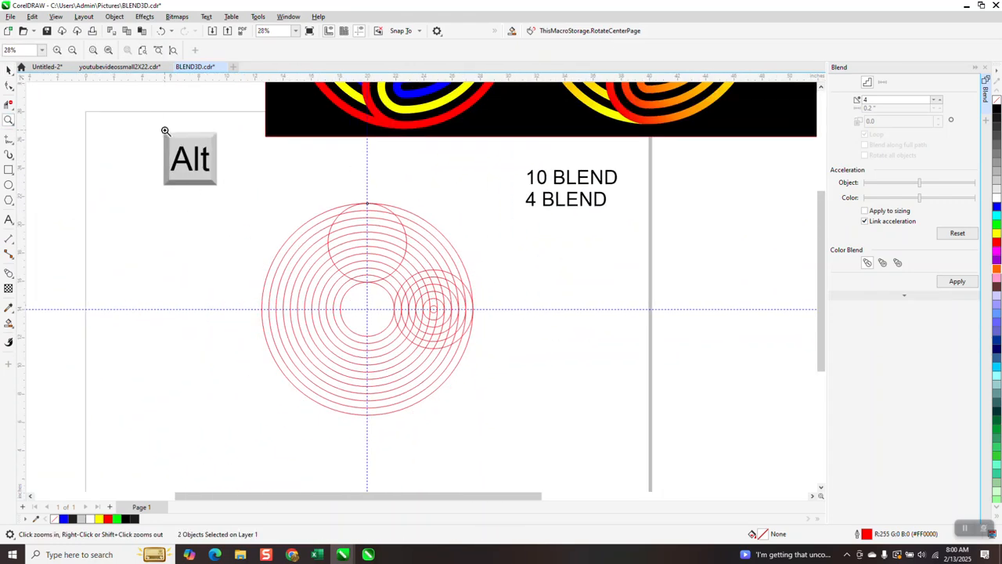
pyautogui.click(9, 69)
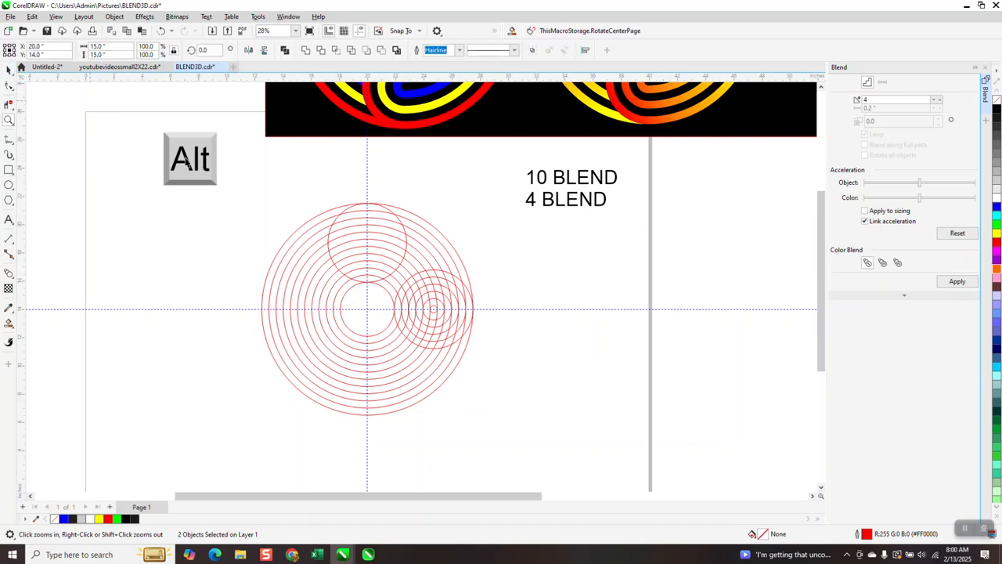
pyautogui.click(162, 143)
pyautogui.moveTo(208, 177); pyautogui.dragTo(235, 264)
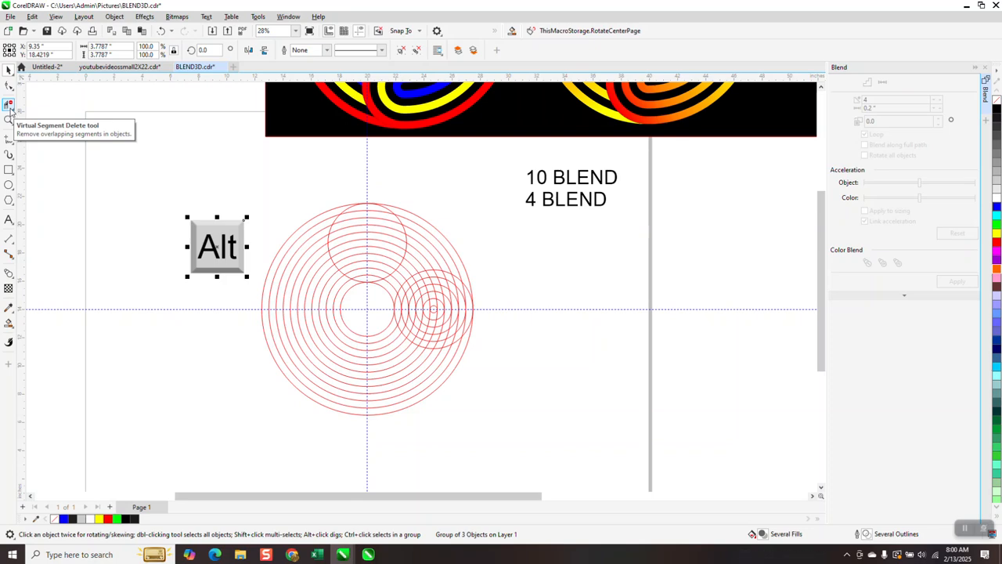
# Remove the overlapping segments where the small blended circles cross the rings with Virtual Segment Delete, leaving continuous U-shaped bands.
pyautogui.click(8, 120)
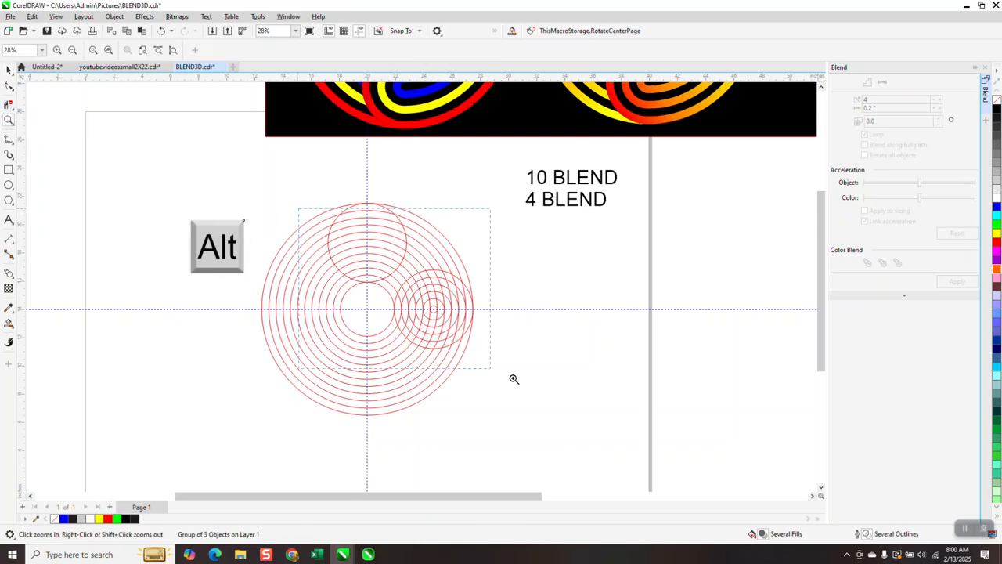
pyautogui.click(438, 348)
pyautogui.click(9, 105)
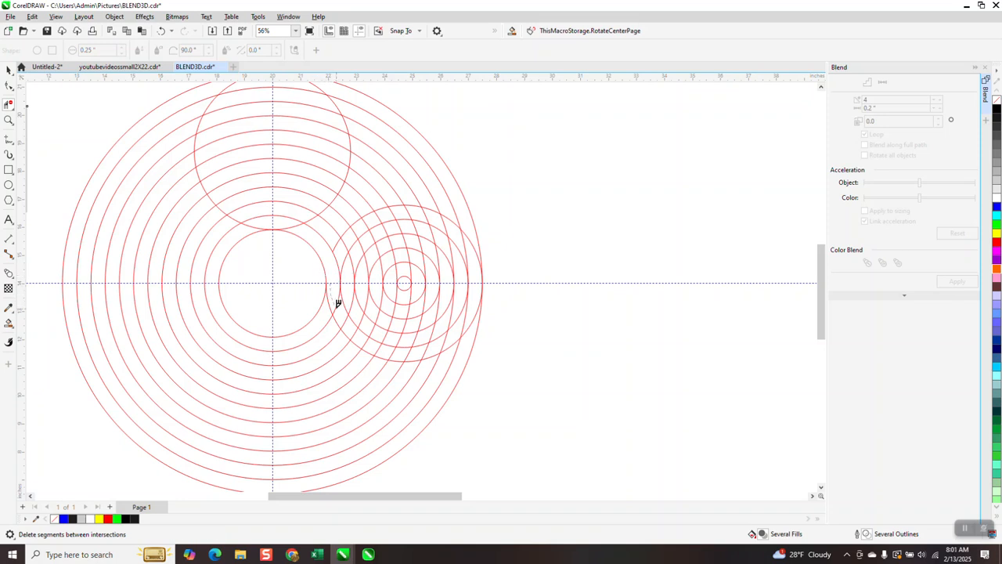
pyautogui.moveTo(341, 315)
pyautogui.mouseDown()
pyautogui.moveTo(400, 347)
pyautogui.moveTo(449, 337)
pyautogui.moveTo(467, 314)
pyautogui.moveTo(475, 242)
pyautogui.mouseUp()
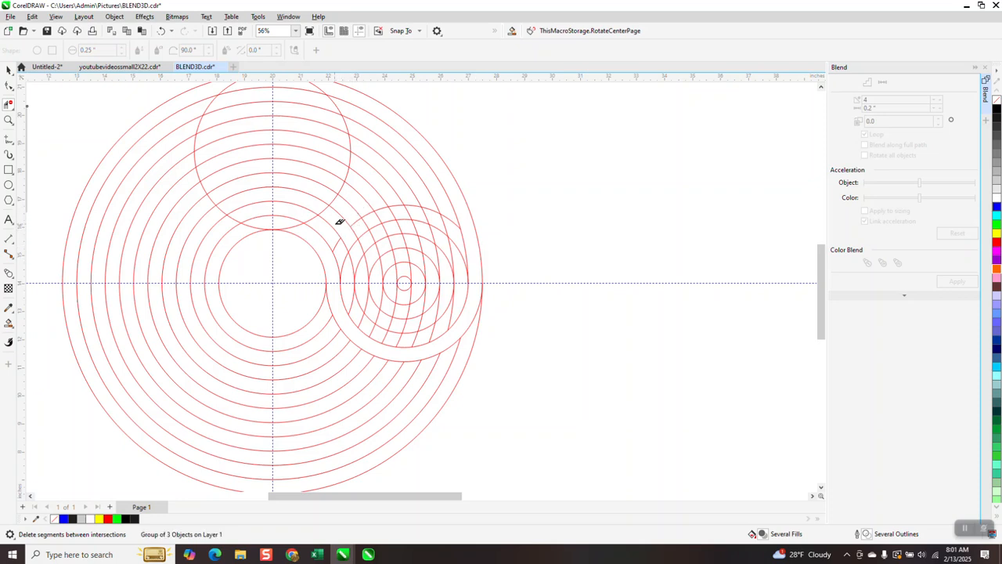
pyautogui.moveTo(353, 237)
pyautogui.mouseDown()
pyautogui.moveTo(376, 314)
pyautogui.moveTo(435, 307)
pyautogui.mouseUp()
pyautogui.moveTo(448, 256); pyautogui.dragTo(431, 205)
pyautogui.moveTo(364, 212)
pyautogui.mouseDown()
pyautogui.moveTo(392, 272)
pyautogui.moveTo(419, 289)
pyautogui.mouseUp()
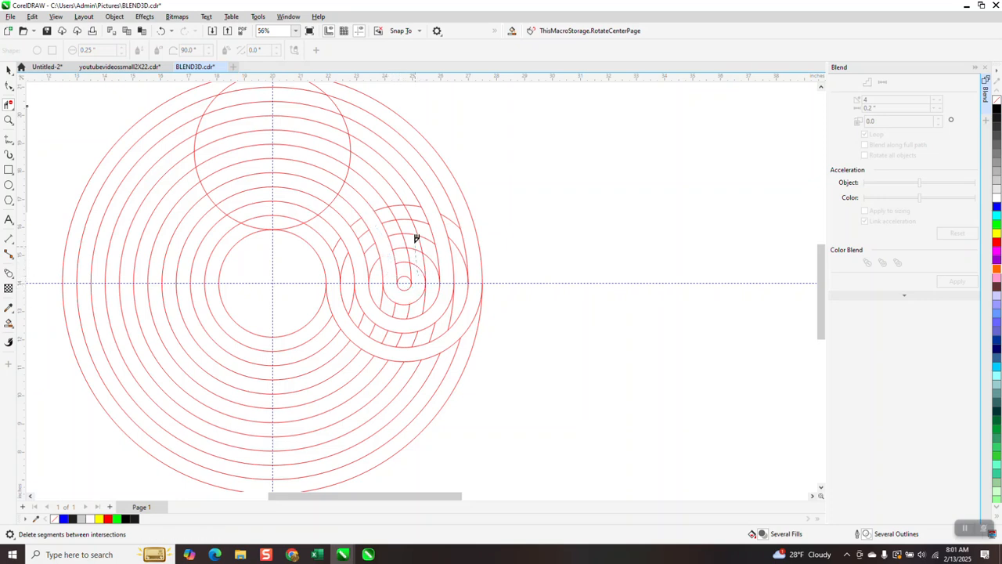
pyautogui.moveTo(409, 223); pyautogui.dragTo(398, 201)
# Select the complete ring design with the trimmed circles and group it.
pyautogui.scroll(-2, 443, 310)
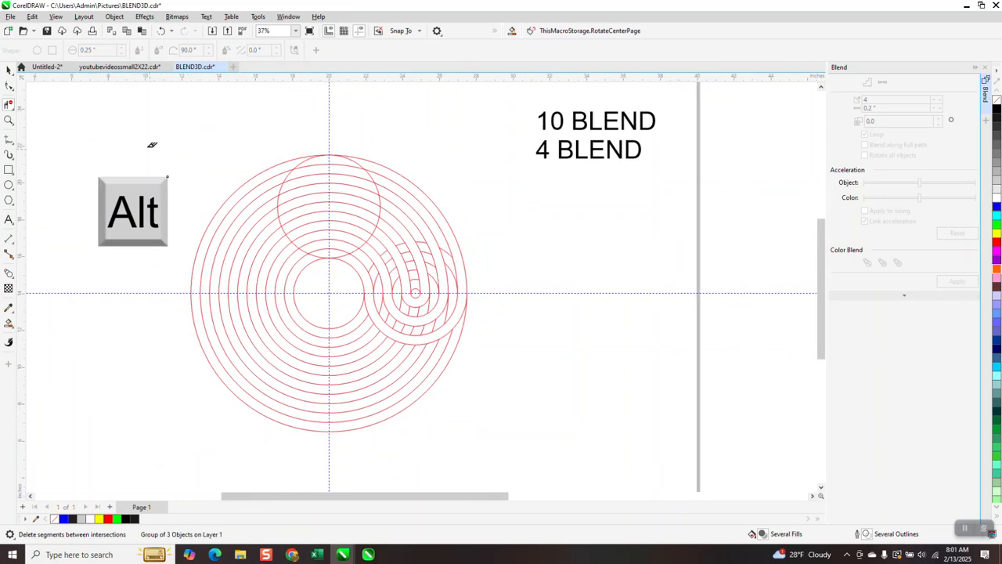
pyautogui.click(9, 69)
pyautogui.moveTo(181, 130); pyautogui.dragTo(577, 447)
pyautogui.hotkey('ctrl', 'g')
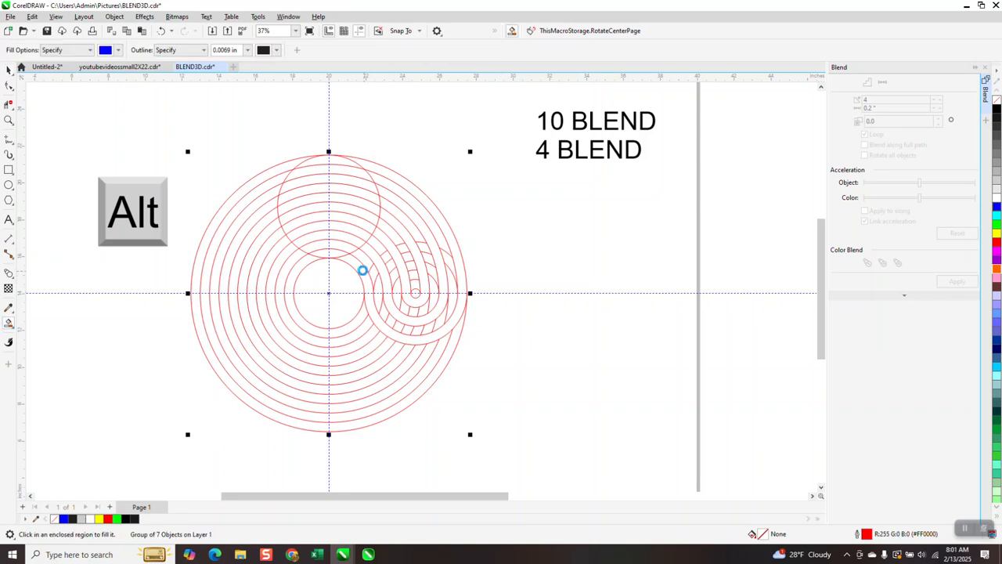
# Smart-fill the three alternating U-shaped bands of the first blade with blue, stopping at the upper circle's edge.
pyautogui.click(364, 270)
pyautogui.click(378, 264)
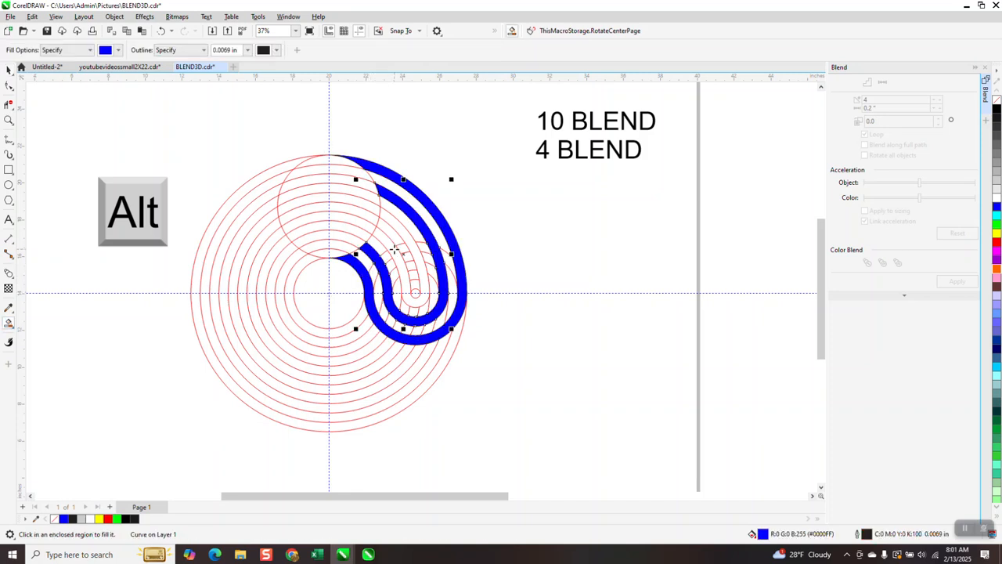
pyautogui.click(394, 250)
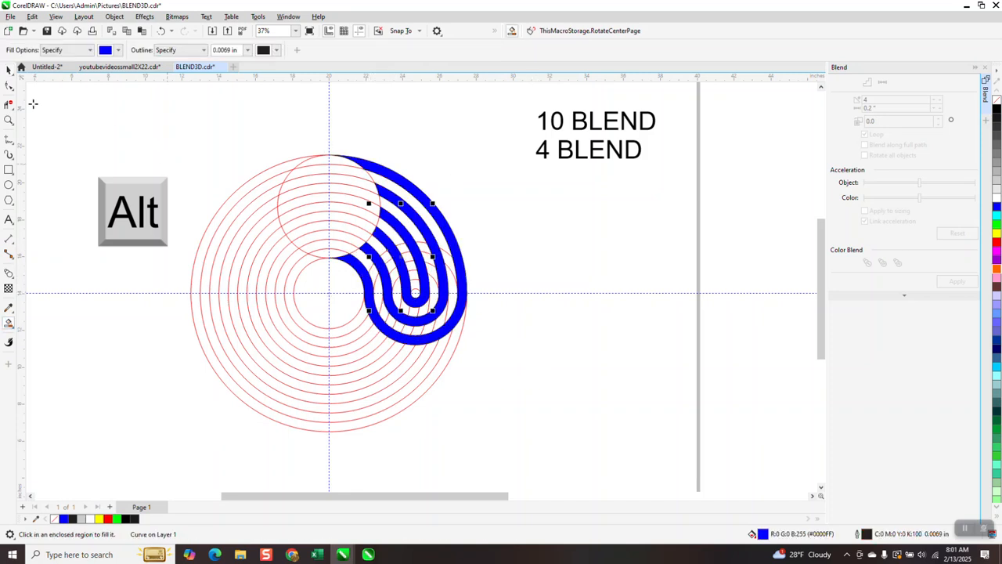
# Move the grouped red ring construction 20 inches to the right, clear of the blue bands.
pyautogui.click(9, 69)
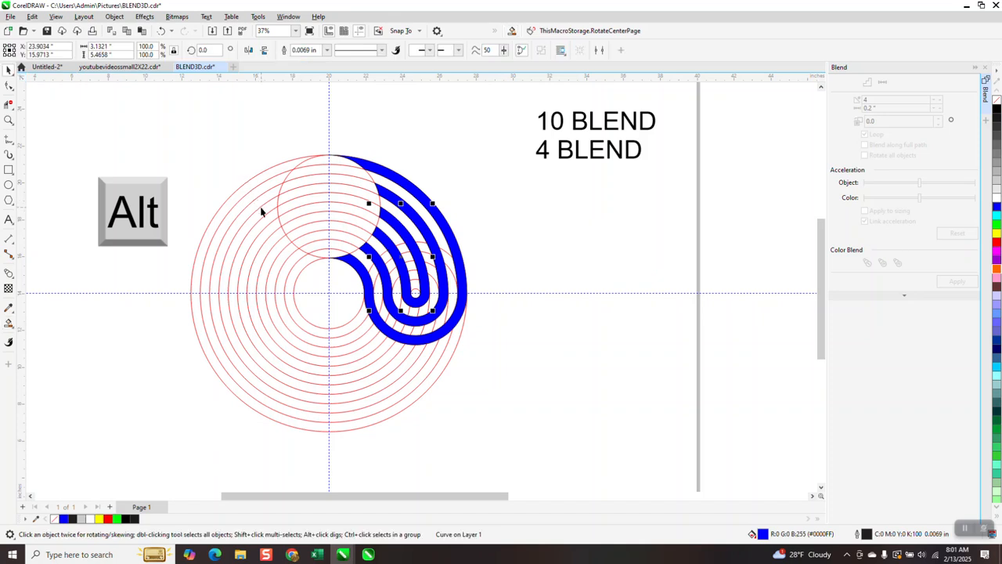
pyautogui.click(297, 106)
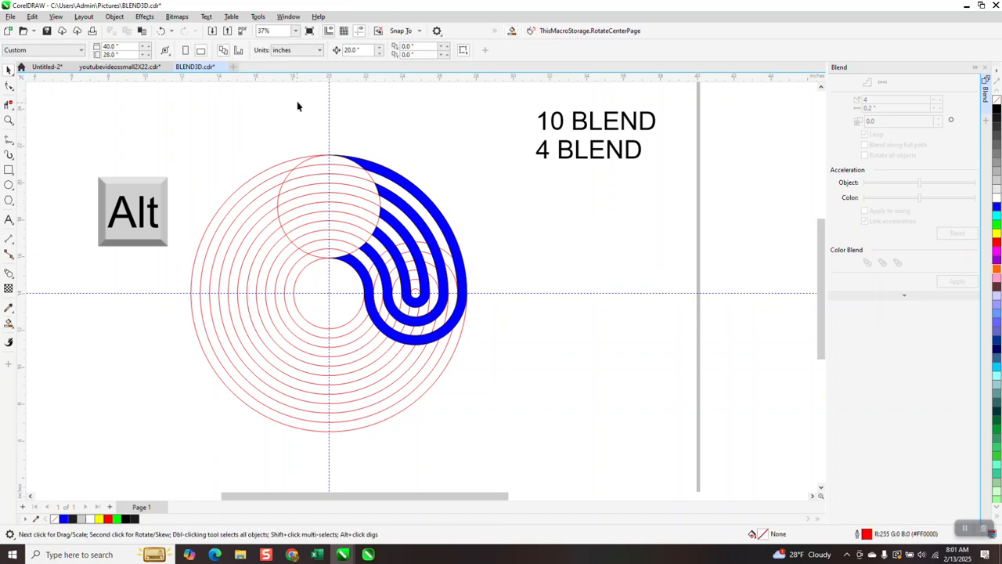
pyautogui.click(283, 186)
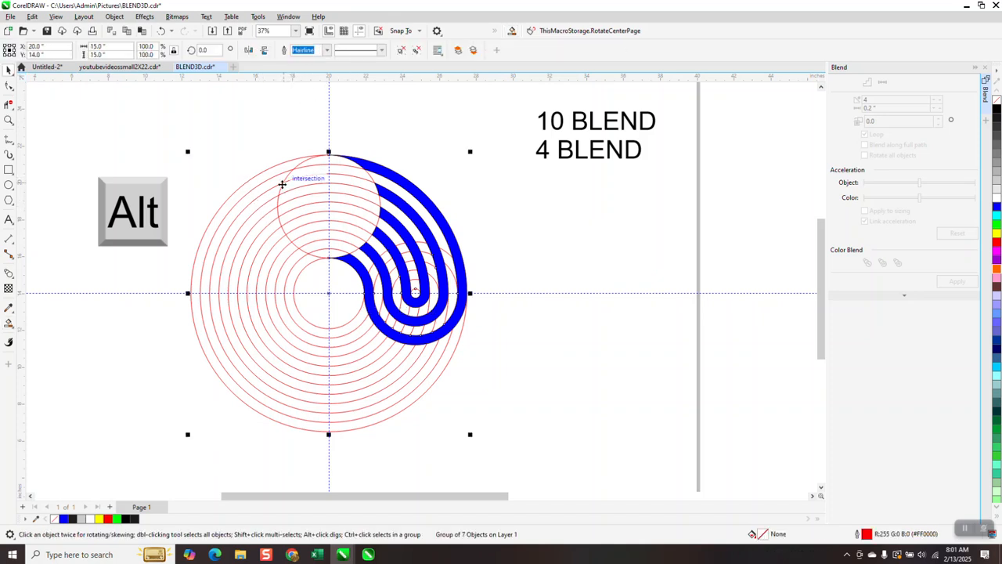
pyautogui.press('Right')
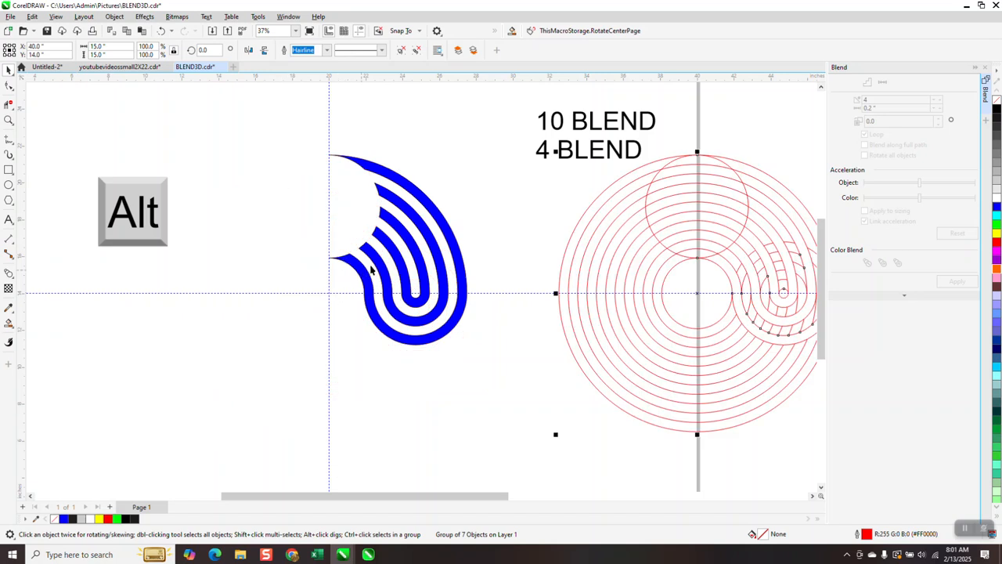
# Group the three blue bands into one blade and set its centre of rotation at the guideline intersection.
pyautogui.moveTo(305, 125)
pyautogui.mouseDown()
pyautogui.moveTo(342, 231)
pyautogui.moveTo(501, 427)
pyautogui.mouseUp()
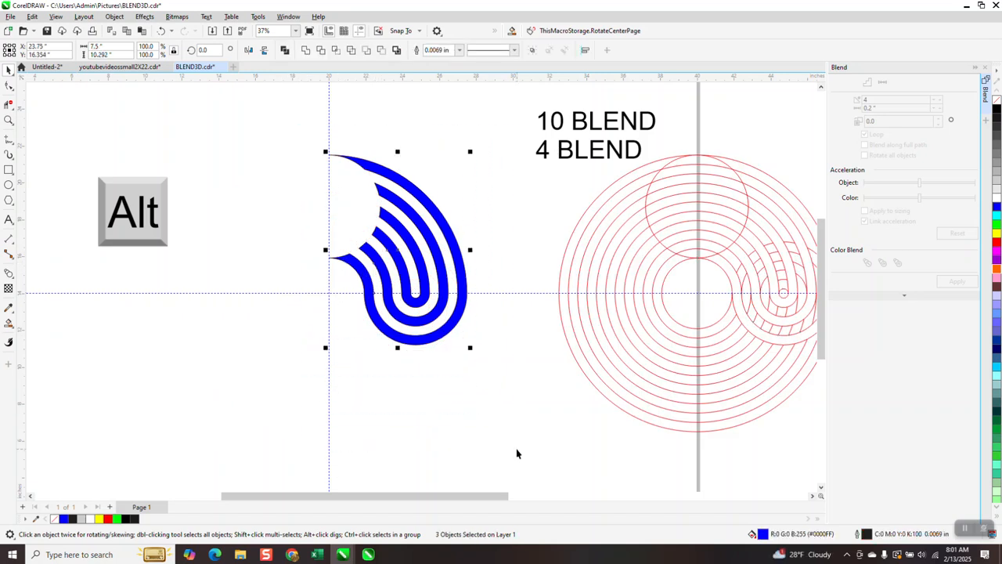
pyautogui.hotkey('ctrl', 'g')
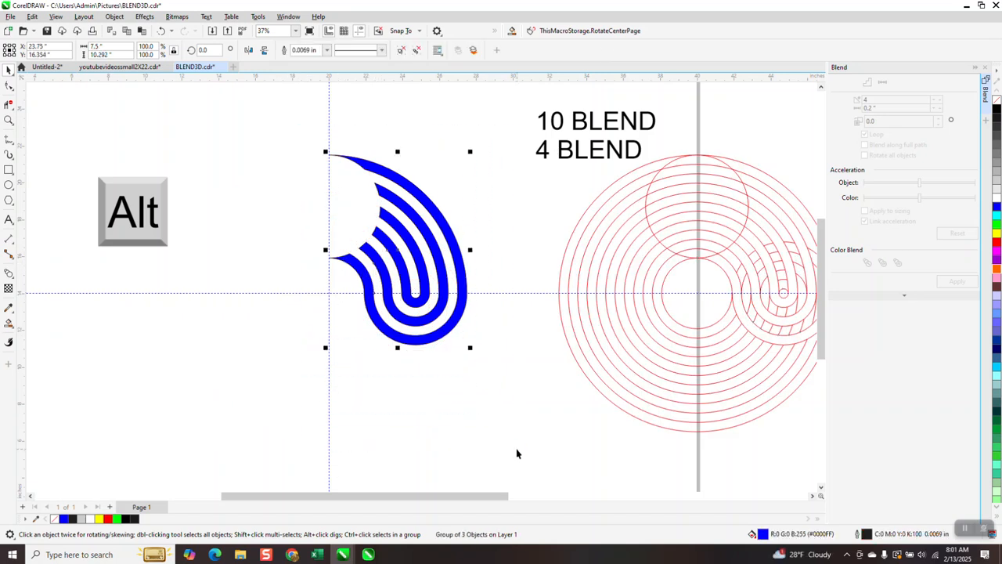
pyautogui.click(444, 280)
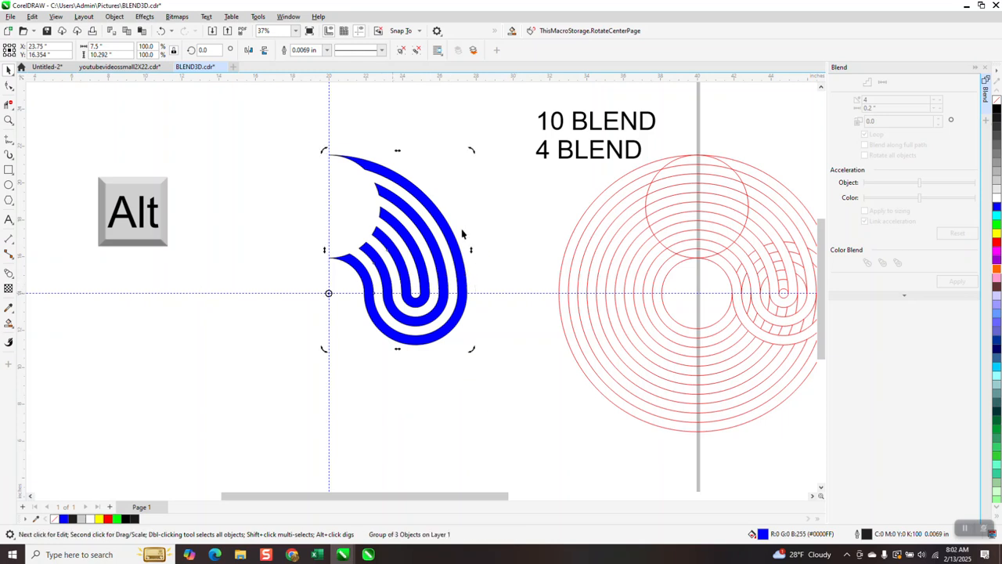
# Rotate the blue blade group to 90° around the guideline intersection.
pyautogui.click(210, 50)
pyautogui.write('90')
pyautogui.press('Return')
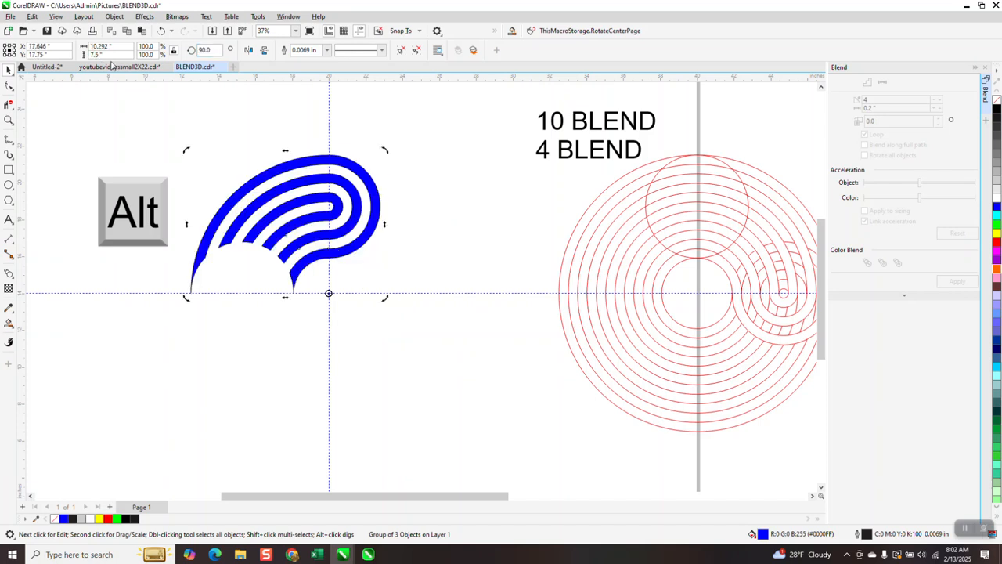
# Make a copy of the blade rotated to 180° and repeat the duplication twice to complete the four-blade circle.
pyautogui.click(208, 49)
pyautogui.write('180')
pyautogui.press('Return')
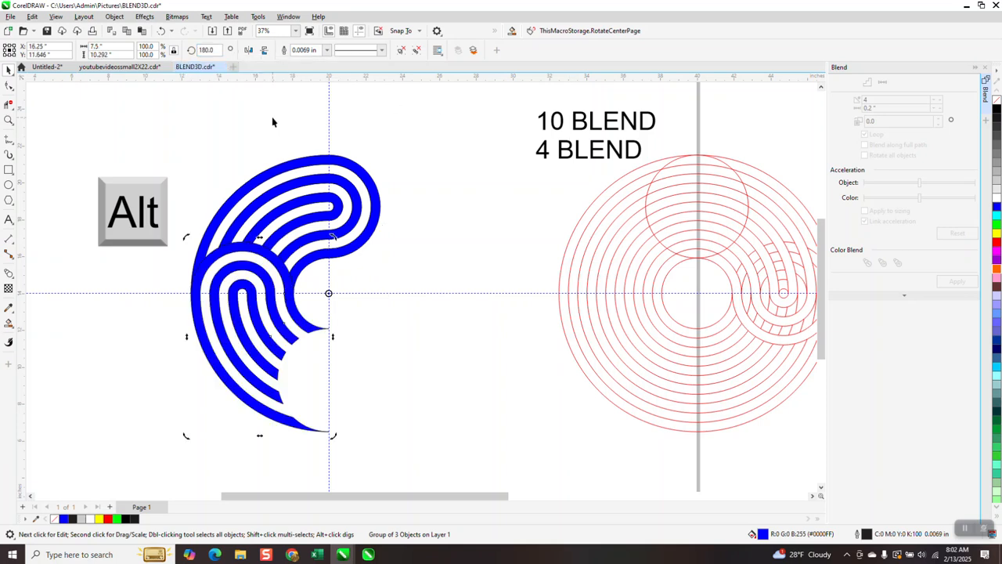
pyautogui.hotkey('ctrl', 'd')
pyautogui.hotkey('ctrl', 'd')
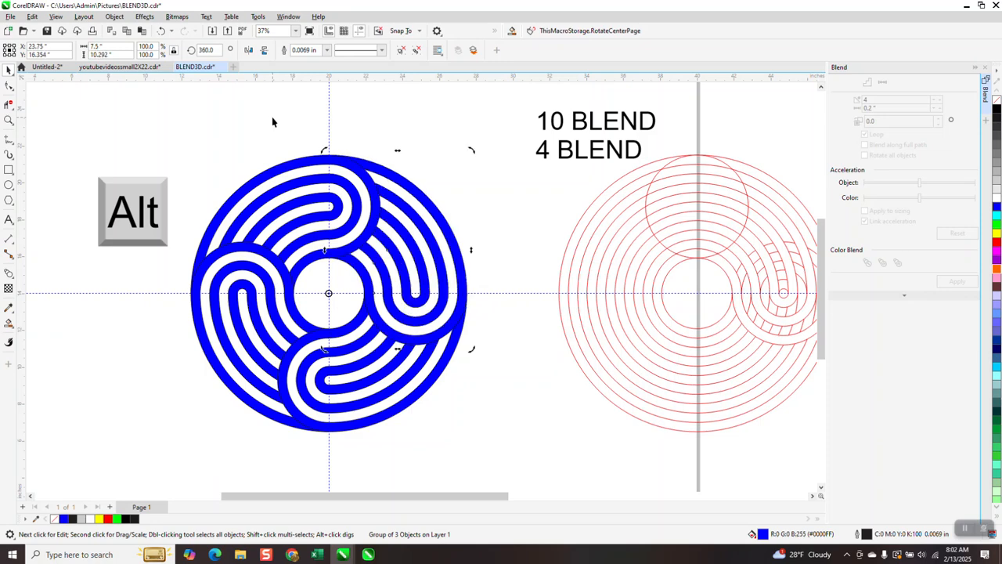
# Recolour the upper-left blade green, the lower blade yellow and the right blade red, leaving the remaining blade blue.
pyautogui.press('Escape')
pyautogui.click(309, 164)
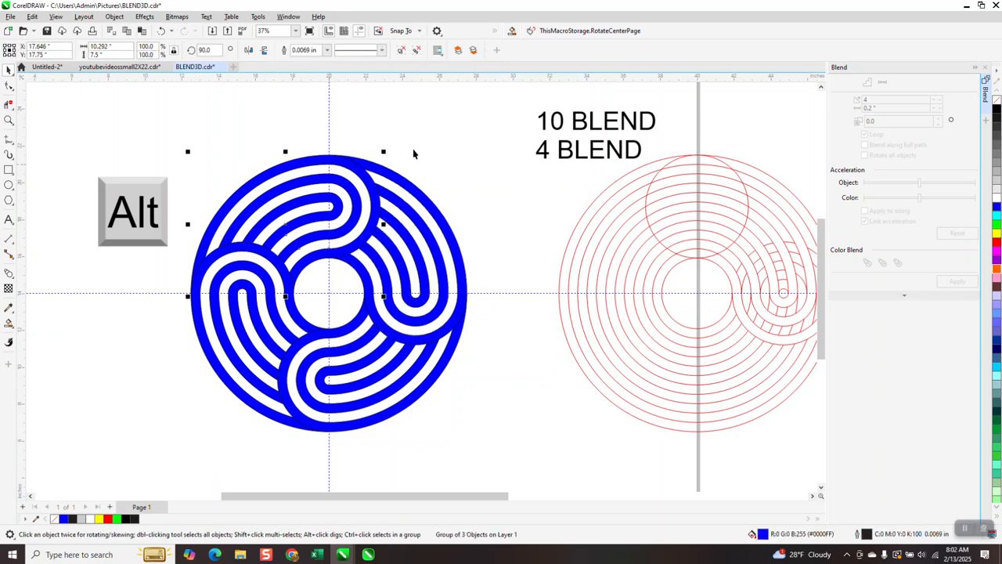
pyautogui.click(996, 225)
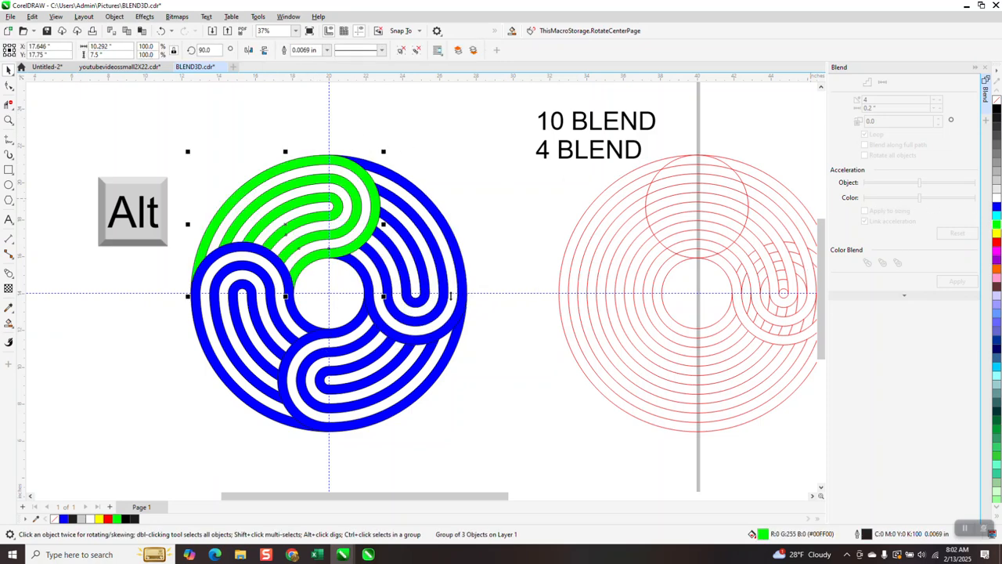
pyautogui.click(289, 359)
pyautogui.click(997, 237)
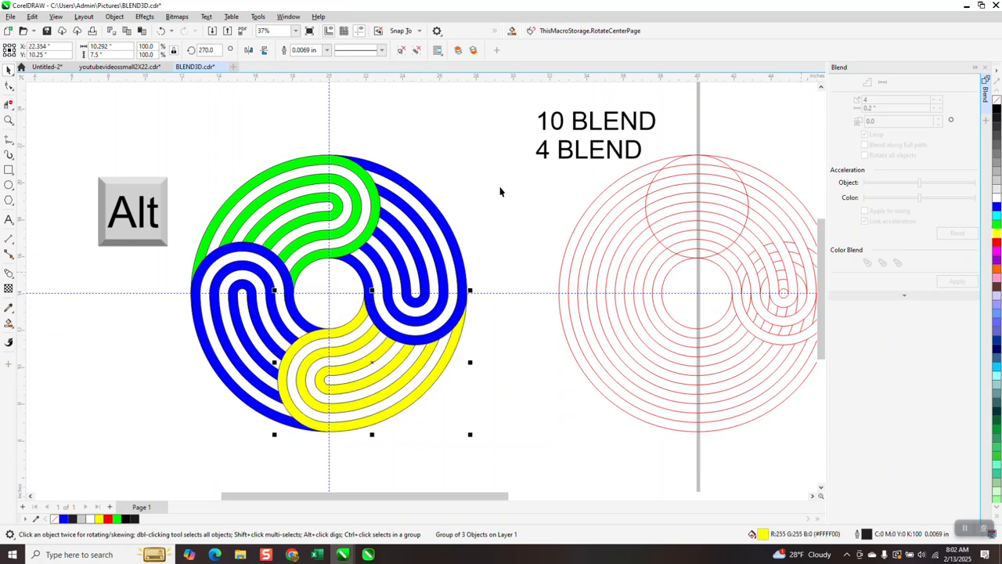
pyautogui.click(448, 228)
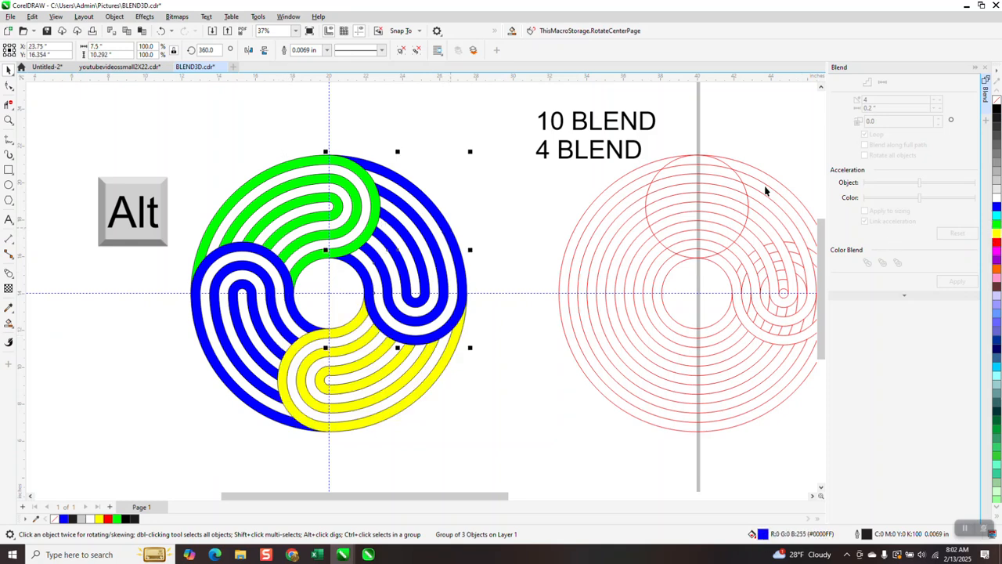
pyautogui.click(997, 243)
# Select all four blades and remove their outlines.
pyautogui.moveTo(175, 141); pyautogui.dragTo(477, 404)
pyautogui.moveTo(512, 458); pyautogui.dragTo(524, 449)
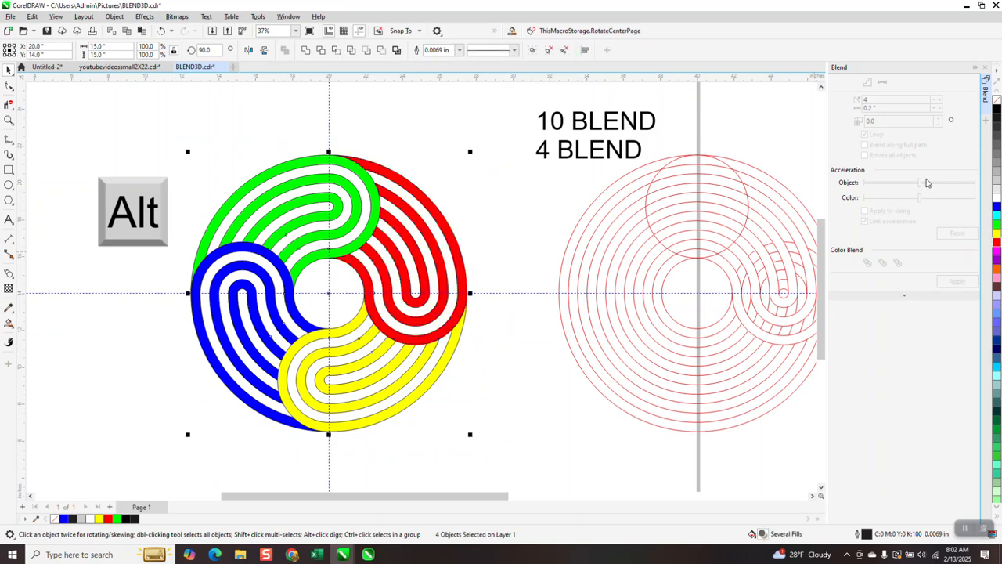
pyautogui.rightClick(996, 100)
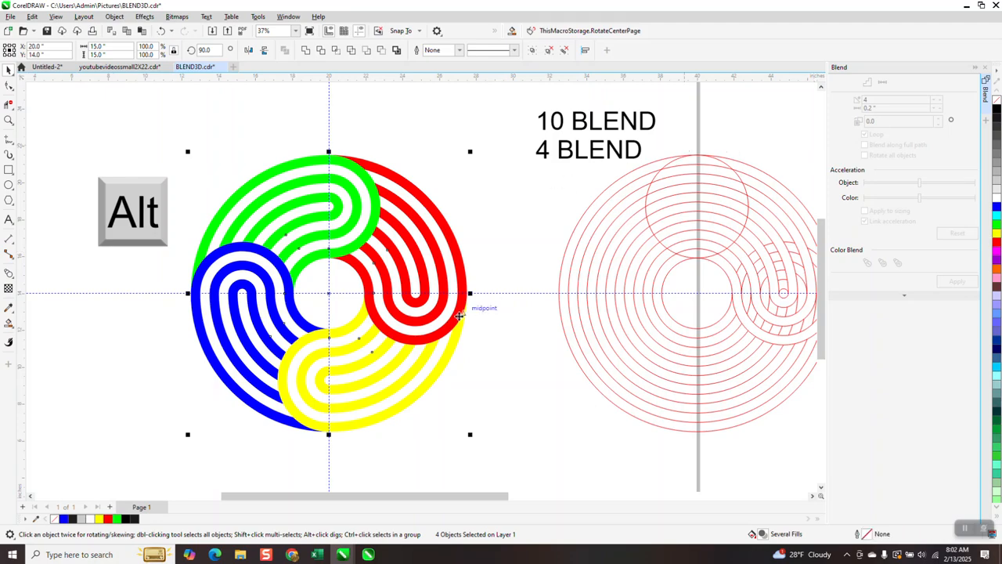
# Examine the colour variations on the black rectangle, including the orange gradient version, and return to the new four-colour circle.
pyautogui.scroll(-2, 462, 313)
pyautogui.scroll(-3, 402, 337)
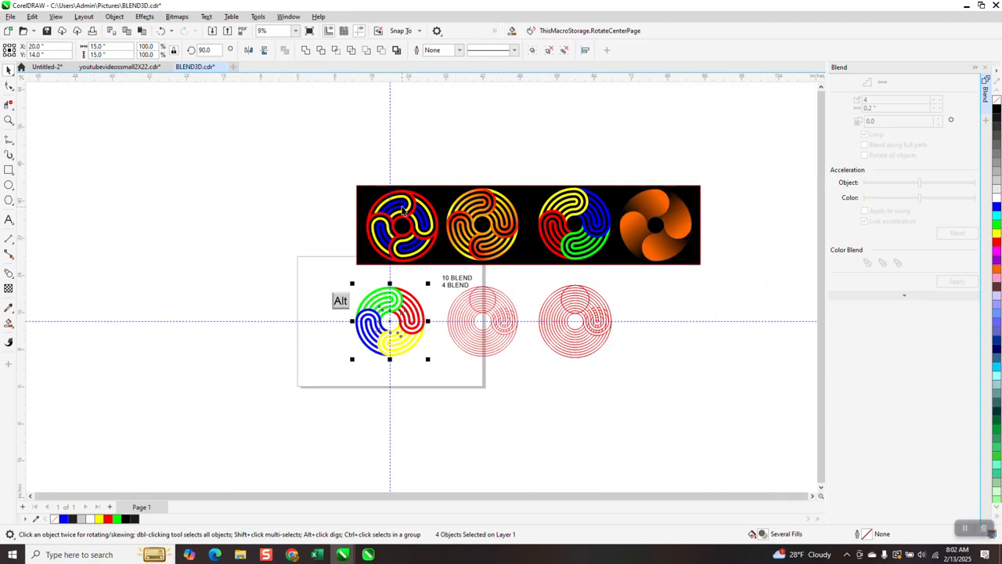
pyautogui.click(8, 119)
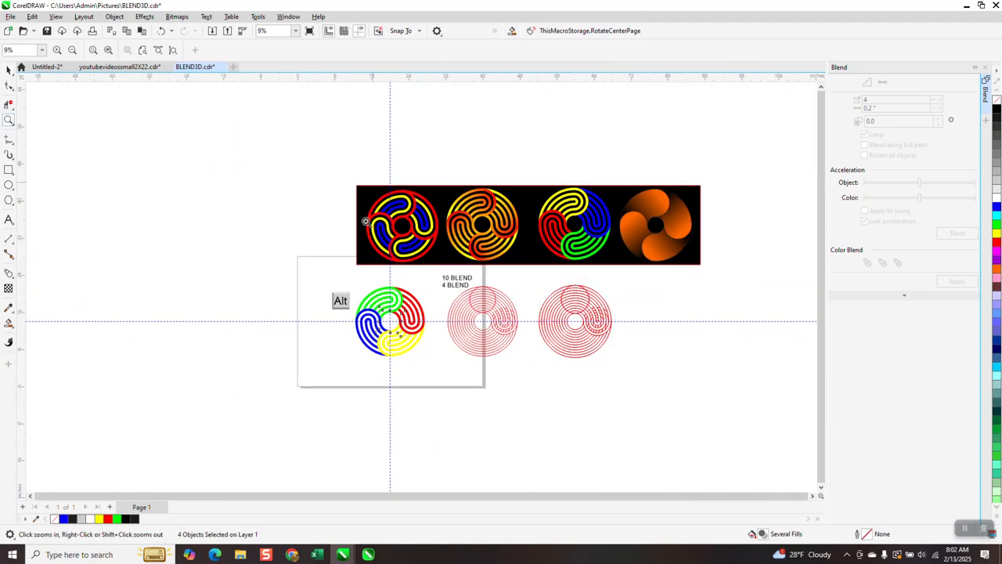
pyautogui.click(405, 225)
pyautogui.scroll(-4, 331, 216)
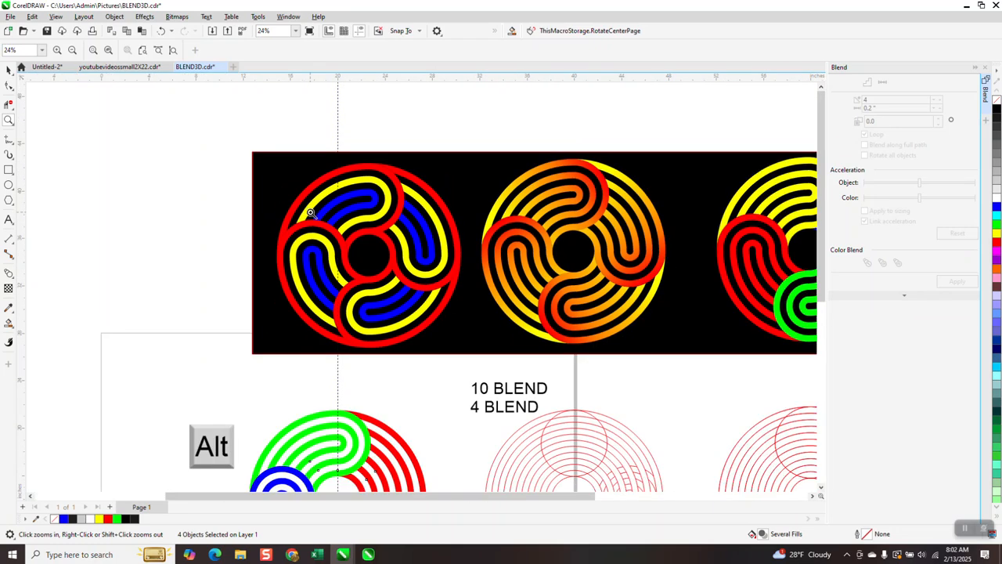
pyautogui.scroll(-1, 439, 274)
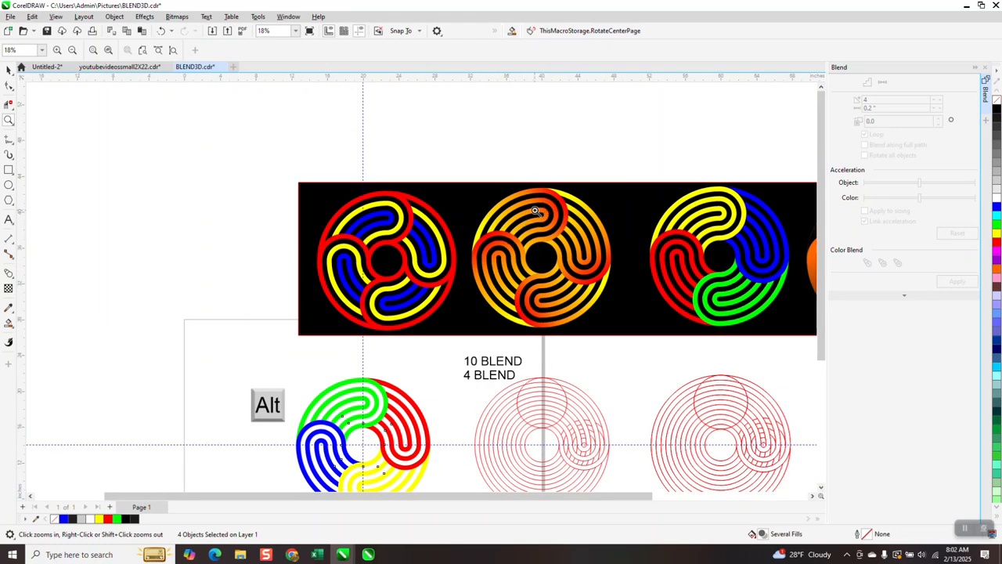
pyautogui.scroll(-1, 451, 217)
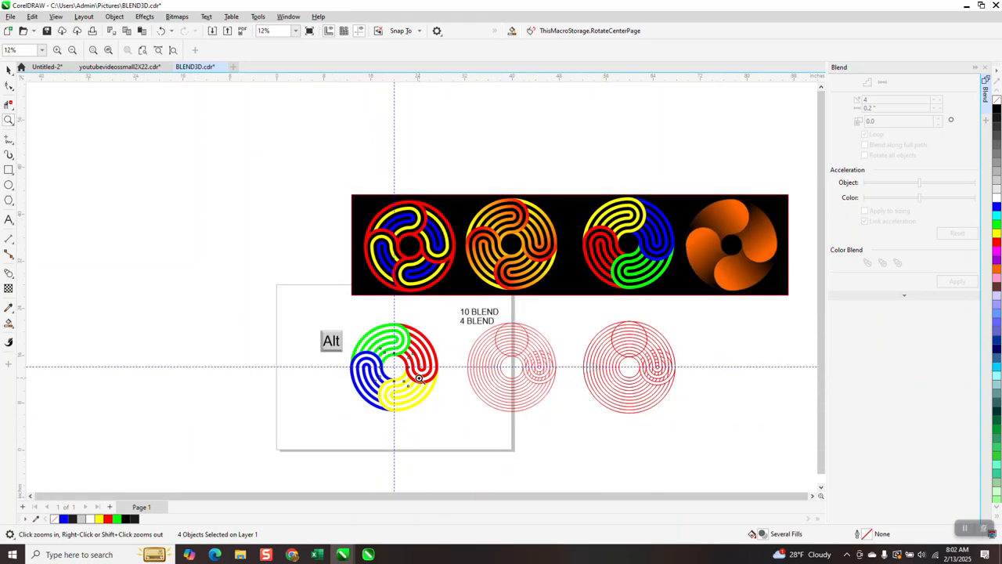
pyautogui.scroll(4, 783, 284)
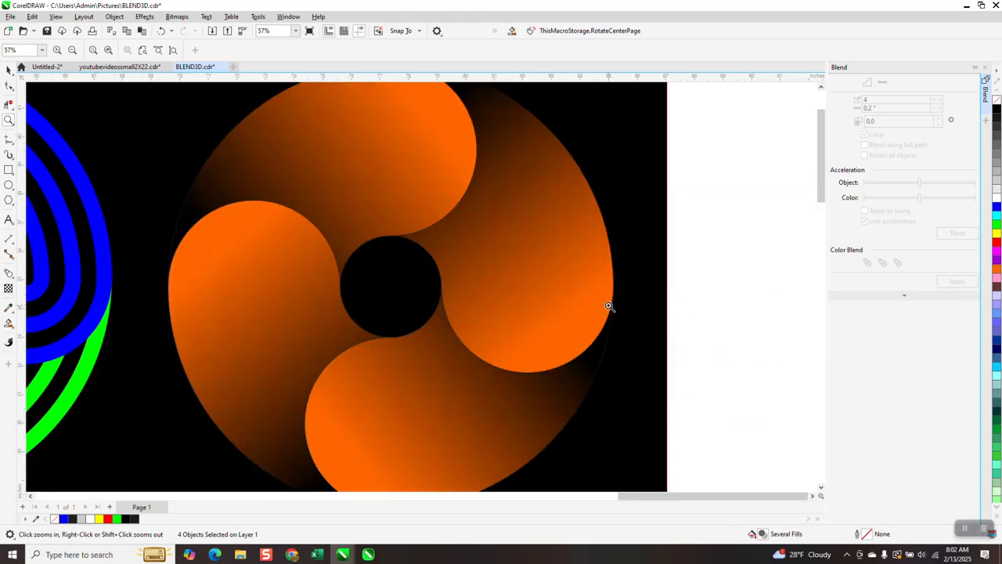
pyautogui.scroll(-2, 608, 306)
pyautogui.scroll(-1, 537, 230)
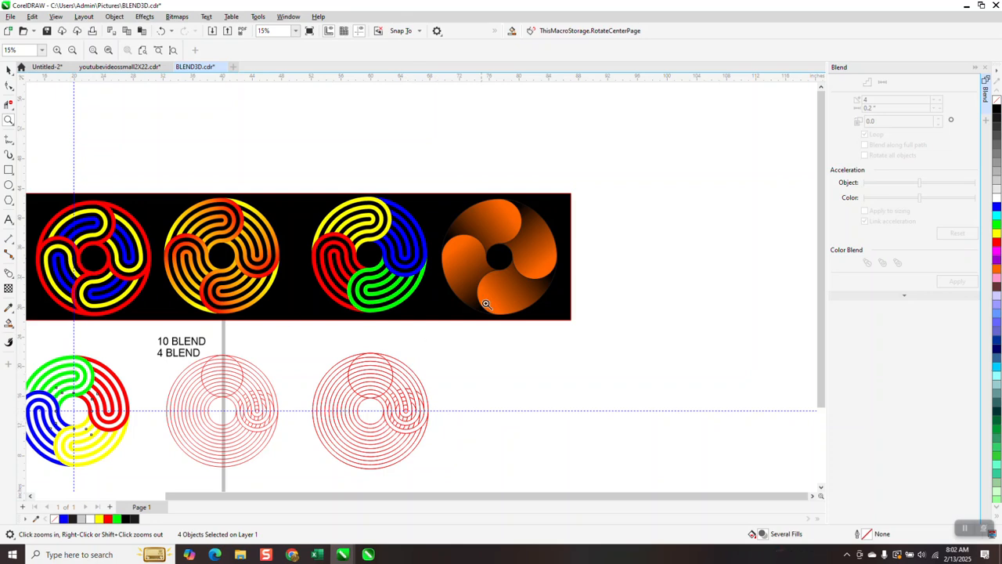
pyautogui.moveTo(432, 191); pyautogui.dragTo(576, 304)
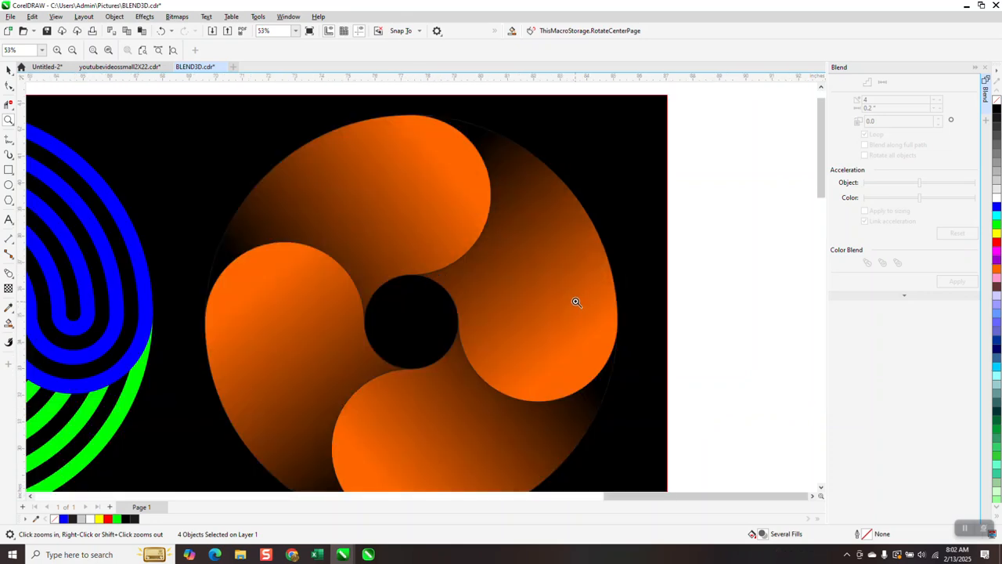
pyautogui.scroll(-4, 576, 301)
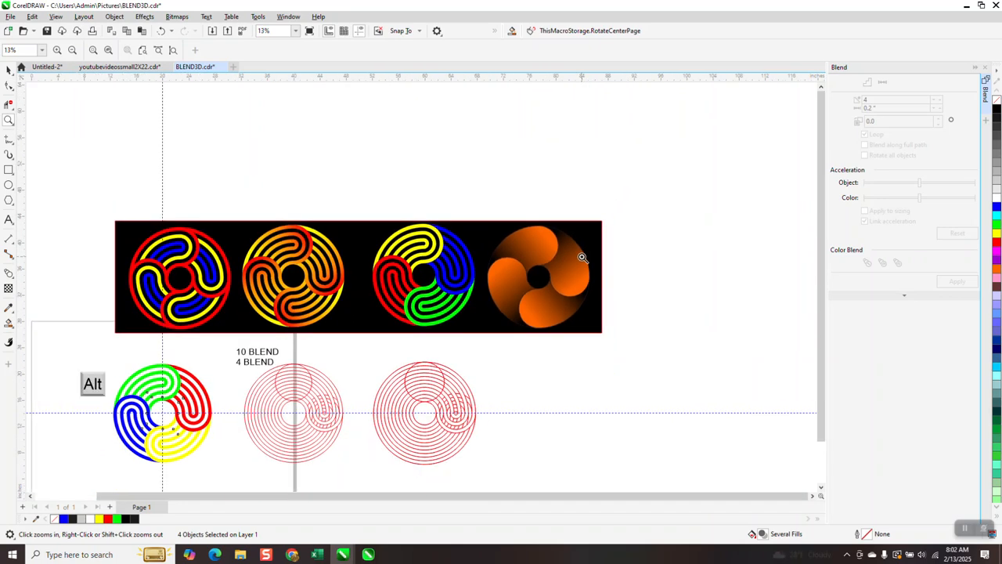
pyautogui.scroll(-1, 582, 257)
pyautogui.moveTo(148, 342); pyautogui.dragTo(426, 454)
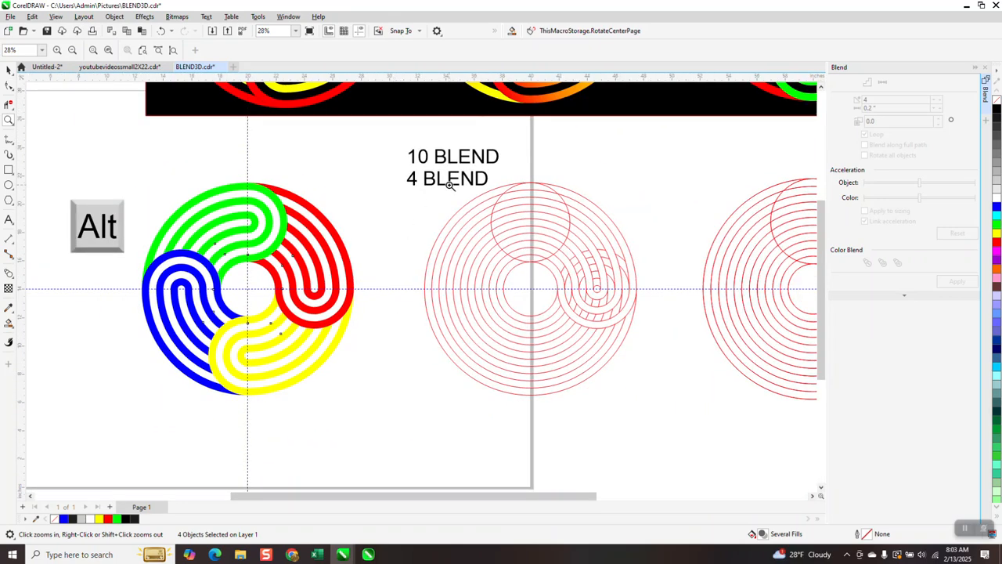